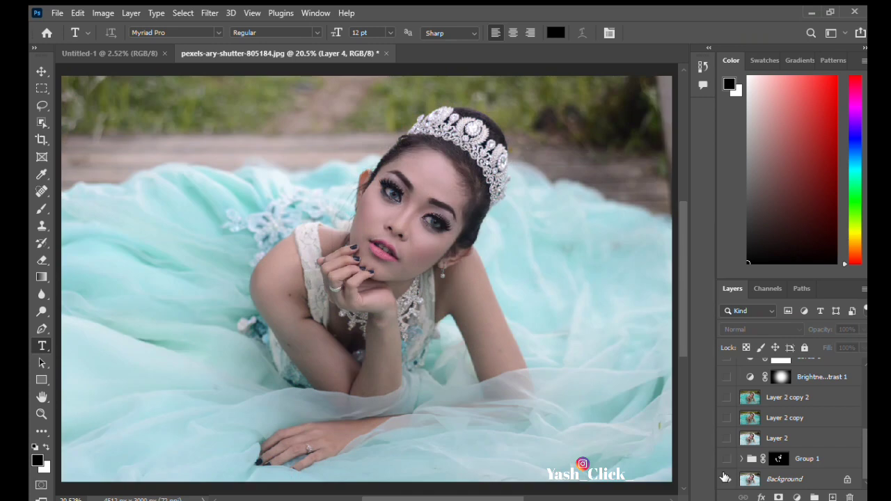
Step: Compare the finished edit with the original photo by hiding and showing every layer except Background
{"action": "left_click", "coordinate": [727, 478], "text": "alt"}
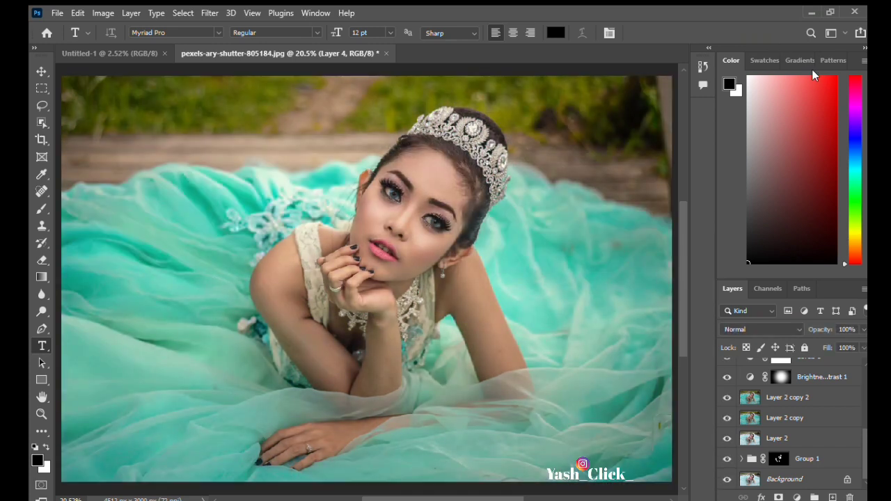
{"action": "left_click", "coordinate": [727, 479], "text": "alt"}
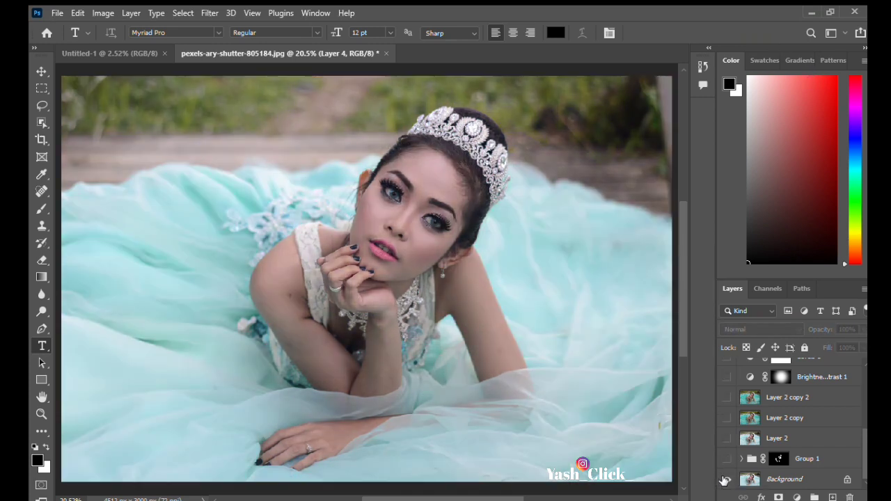
{"action": "left_click", "coordinate": [727, 479], "text": "alt"}
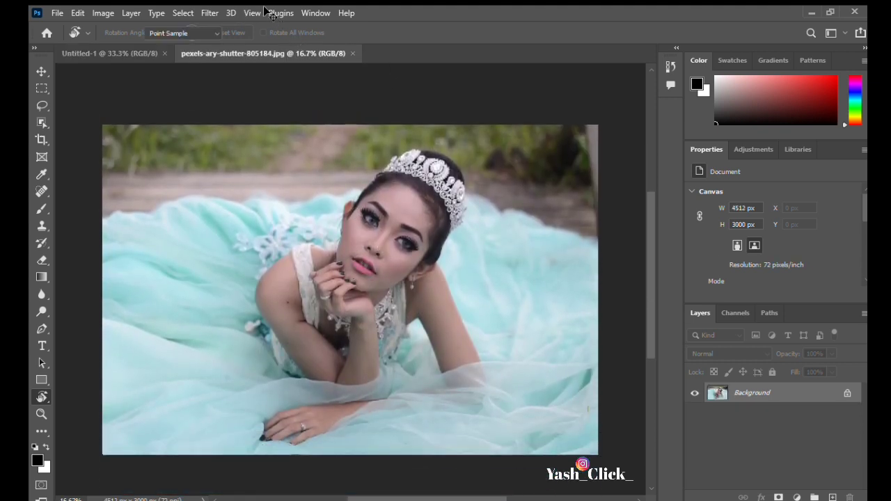
Step: Duplicate the Background layer twice, hide the upper copy and select Layer 1
{"action": "key", "text": "i"}
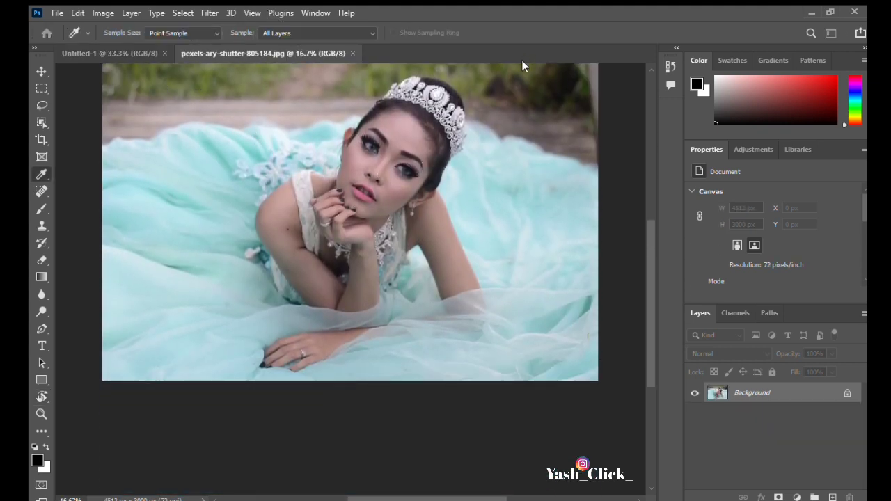
{"action": "left_click", "coordinate": [755, 39]}
{"action": "scroll", "coordinate": [402, 202], "scroll_direction": "up", "scroll_amount": 5}
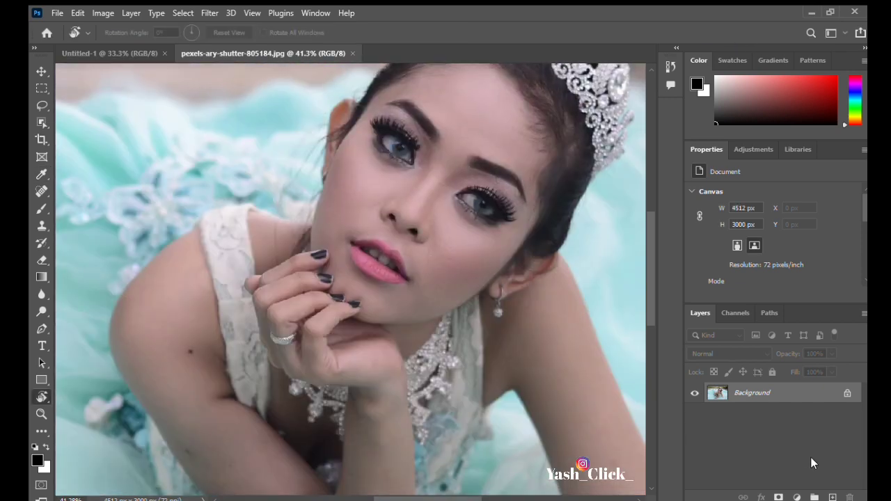
{"action": "key", "text": "ctrl+j"}
{"action": "key", "text": "ctrl+j"}
{"action": "left_click", "coordinate": [694, 393]}
{"action": "left_click", "coordinate": [745, 413]}
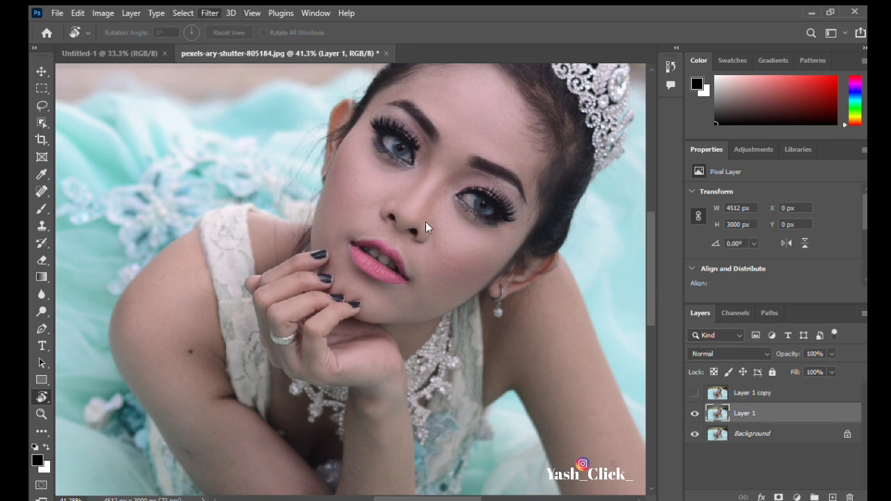
Step: Blur Layer 1 until the skin detail disappears, and make Layer 1 copy visible again
{"action": "key", "text": "h"}
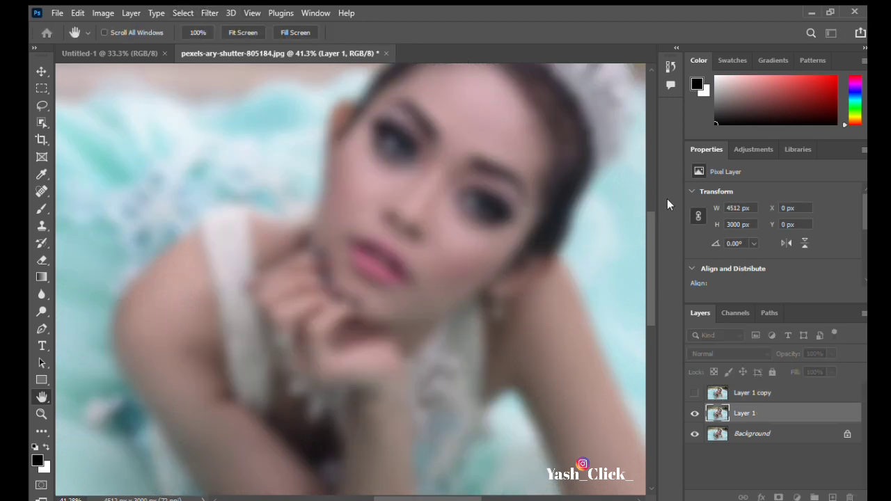
{"action": "left_click", "coordinate": [631, 219]}
{"action": "left_click", "coordinate": [751, 395]}
{"action": "left_click", "coordinate": [695, 393]}
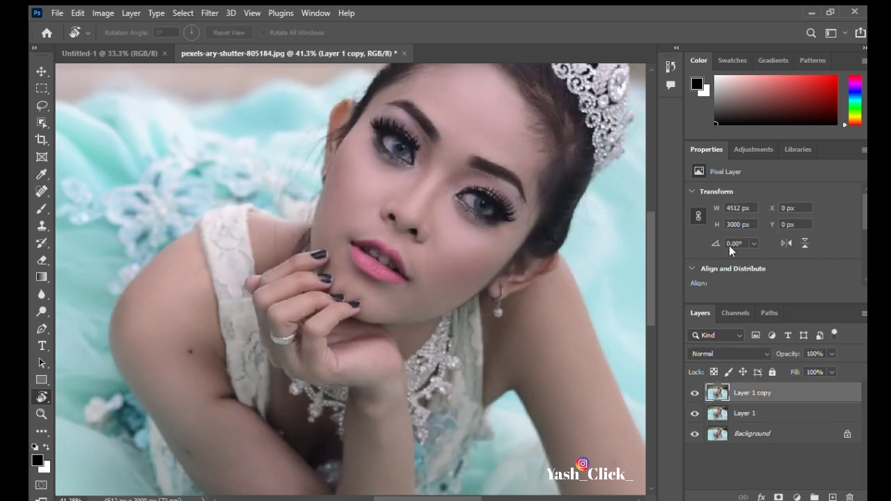
Step: Set Layer 1 copy to the Linear Light blend mode and apply a High Pass filter to bring out fine skin texture
{"action": "left_click", "coordinate": [729, 354]}
{"action": "left_click", "coordinate": [715, 363]}
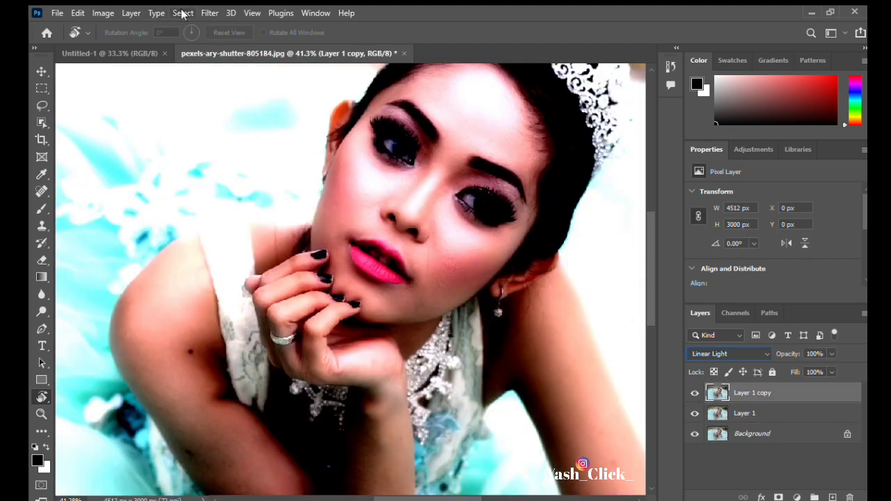
{"action": "left_click", "coordinate": [411, 305]}
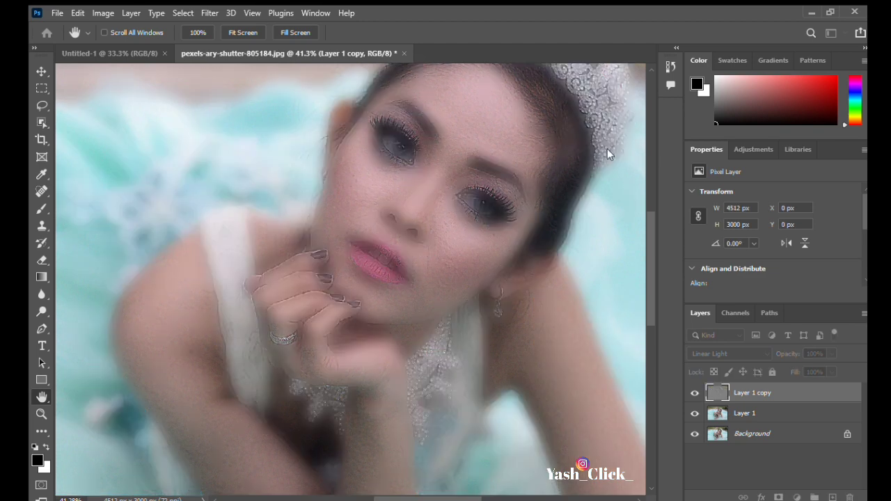
{"action": "key", "text": "ctrl+plus"}
{"action": "key", "text": "ctrl+plus"}
{"action": "key", "text": "ctrl+plus"}
{"action": "key", "text": "ctrl+plus"}
{"action": "left_click_drag", "start_coordinate": [513, 140], "coordinate": [347, 289]}
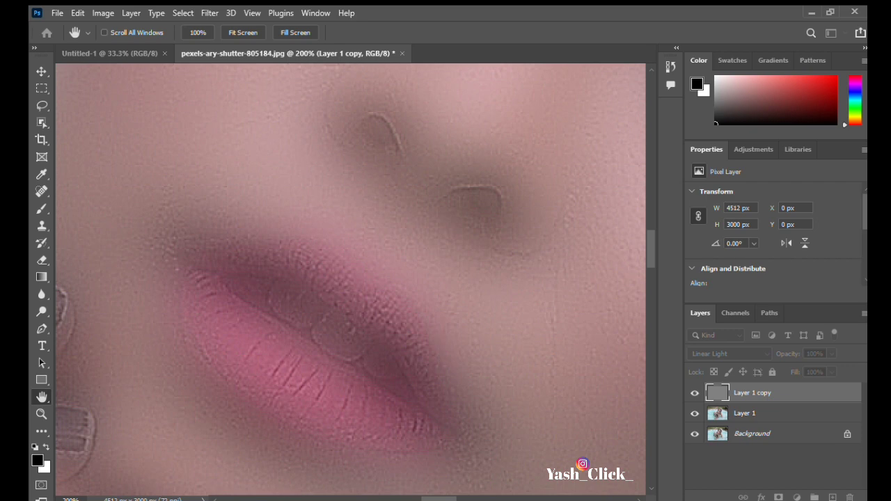
{"action": "key", "text": "Return"}
Step: Group Layer 1 and Layer 1 copy, and add a black layer mask to the group
{"action": "scroll", "coordinate": [550, 309], "scroll_direction": "down", "scroll_amount": 2}
{"action": "left_click", "coordinate": [762, 420], "text": "ctrl"}
{"action": "key", "text": "ctrl+g"}
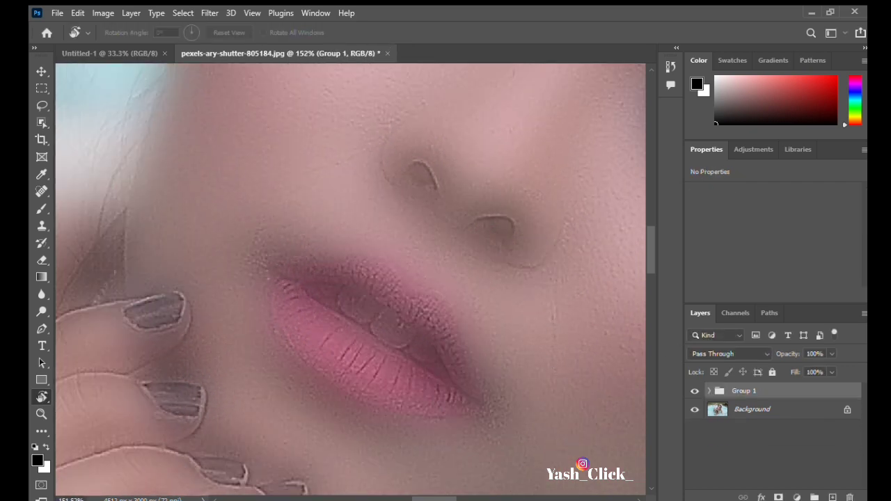
{"action": "left_click", "coordinate": [778, 498], "text": "alt"}
Step: Paint white on the Group 1 mask over the forehead with a soft 114 px brush to smooth the skin
{"action": "scroll", "coordinate": [344, 199], "scroll_direction": "down", "scroll_amount": 6}
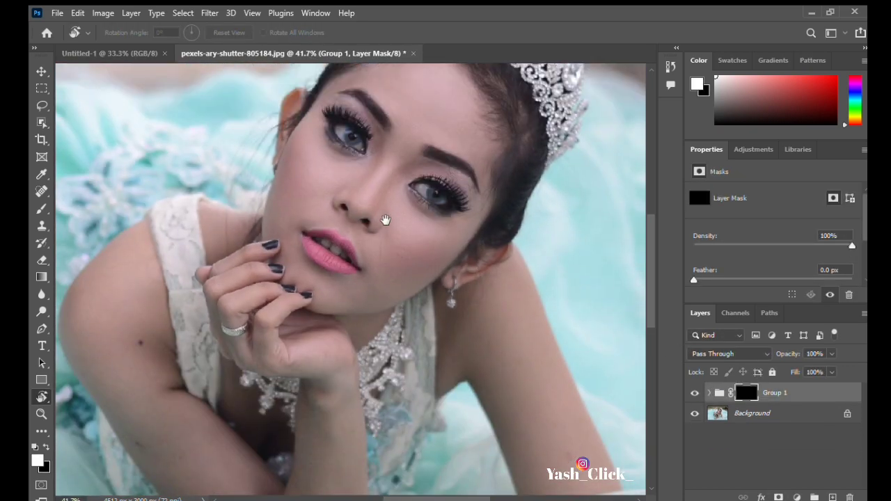
{"action": "scroll", "coordinate": [388, 197], "scroll_direction": "up", "scroll_amount": 3}
{"action": "key", "text": "b"}
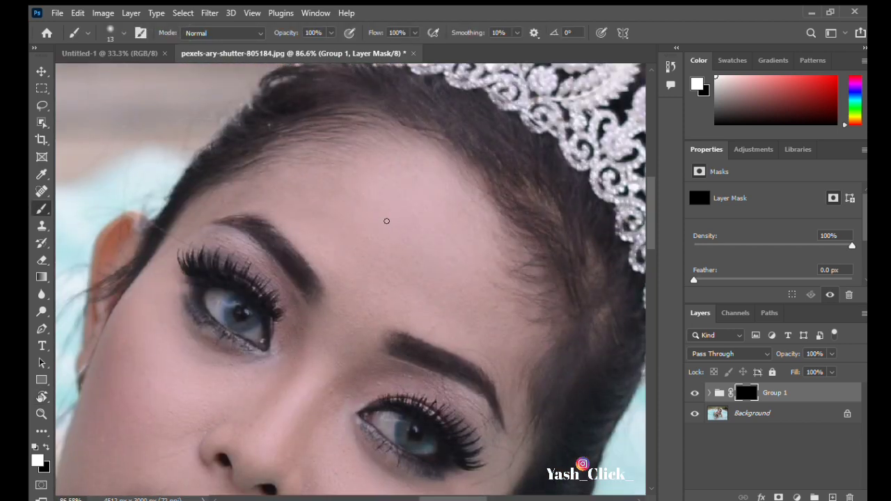
{"action": "scroll", "coordinate": [330, 239], "scroll_direction": "up", "scroll_amount": 1}
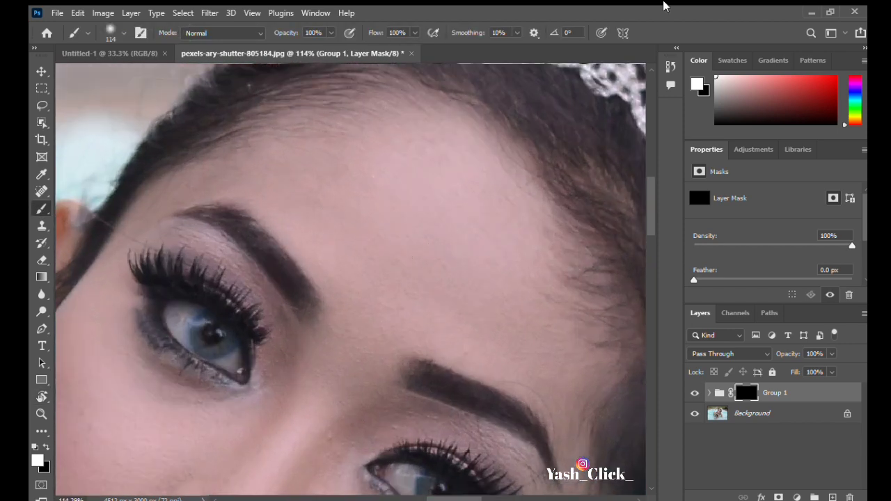
{"action": "scroll", "coordinate": [438, 263], "scroll_direction": "up", "scroll_amount": 2}
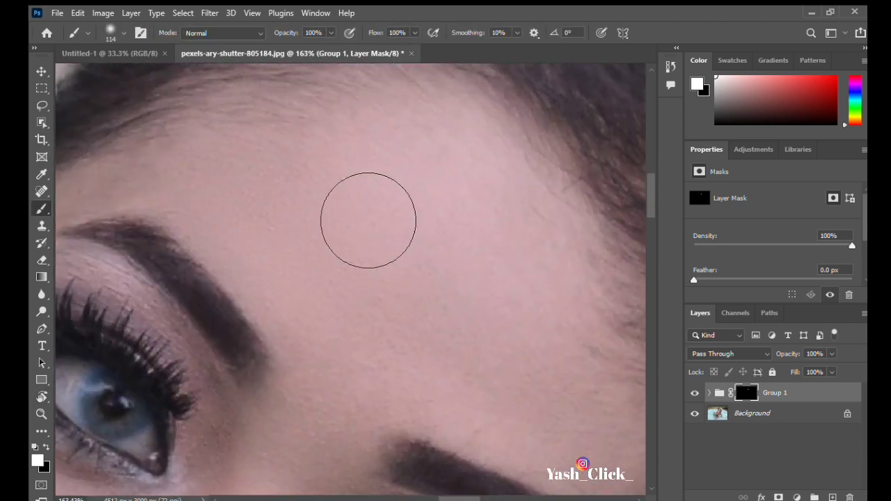
{"action": "left_click_drag", "start_coordinate": [416, 373], "coordinate": [374, 333]}
{"action": "left_click_drag", "start_coordinate": [529, 390], "coordinate": [542, 333]}
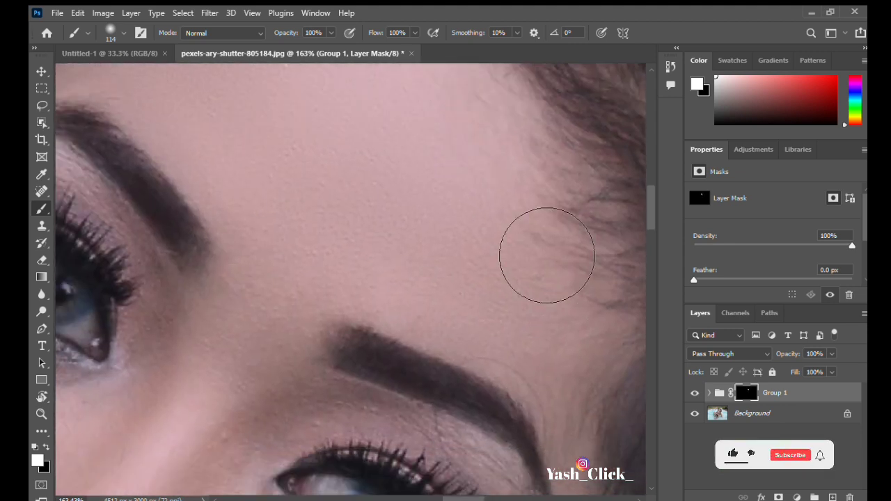
{"action": "left_click_drag", "start_coordinate": [325, 316], "coordinate": [448, 253]}
{"action": "left_click_drag", "start_coordinate": [322, 390], "coordinate": [449, 230]}
Step: Reduce the brush to 60 px and smooth the skin around the nose and below the eye on the mask
{"action": "key", "text": "bracketleft"}
{"action": "key", "text": "bracketleft"}
{"action": "key", "text": "bracketleft"}
{"action": "key", "text": "bracketleft"}
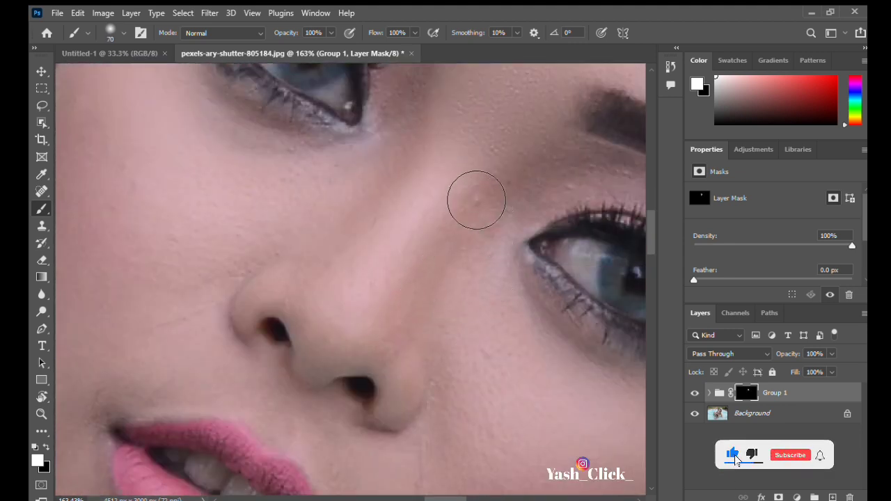
{"action": "key", "text": "bracketleft"}
{"action": "left_click_drag", "start_coordinate": [462, 374], "coordinate": [304, 270]}
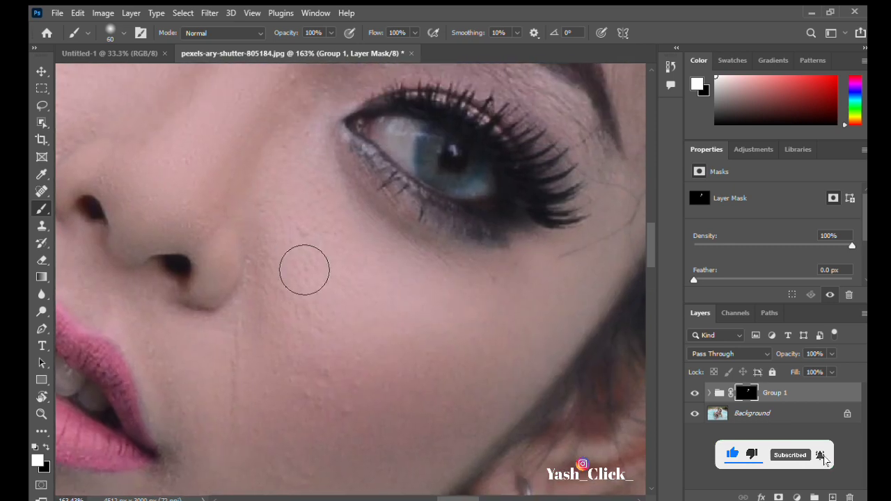
Step: Enlarge the brush to 125 px and paint the mask over the cheek and jaw beside the earring
{"action": "key", "text": "bracketright"}
{"action": "key", "text": "bracketright"}
{"action": "key", "text": "bracketright"}
{"action": "key", "text": "bracketright"}
{"action": "key", "text": "bracketright"}
{"action": "left_click_drag", "start_coordinate": [358, 438], "coordinate": [459, 378]}
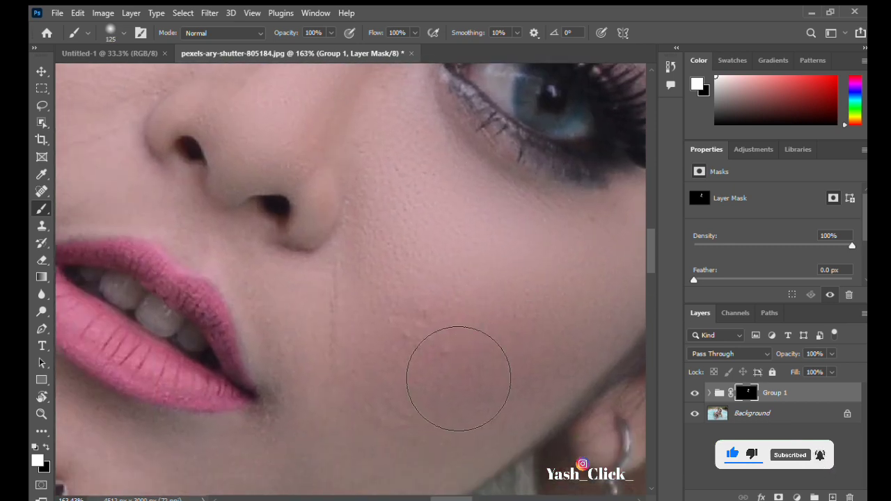
{"action": "left_click_drag", "start_coordinate": [393, 487], "coordinate": [497, 358]}
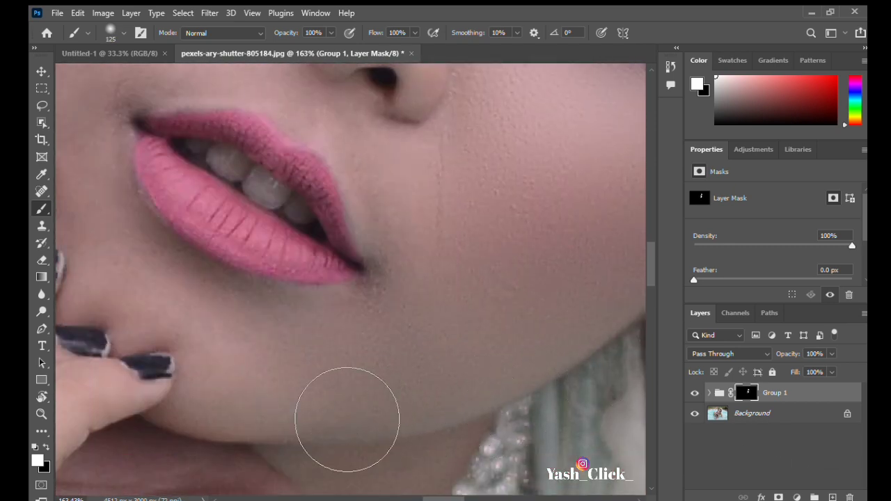
Step: Smooth the chin and the opposite cheek by painting white on the Group 1 mask
{"action": "left_click_drag", "start_coordinate": [233, 290], "coordinate": [408, 410]}
{"action": "left_click_drag", "start_coordinate": [390, 199], "coordinate": [342, 404]}
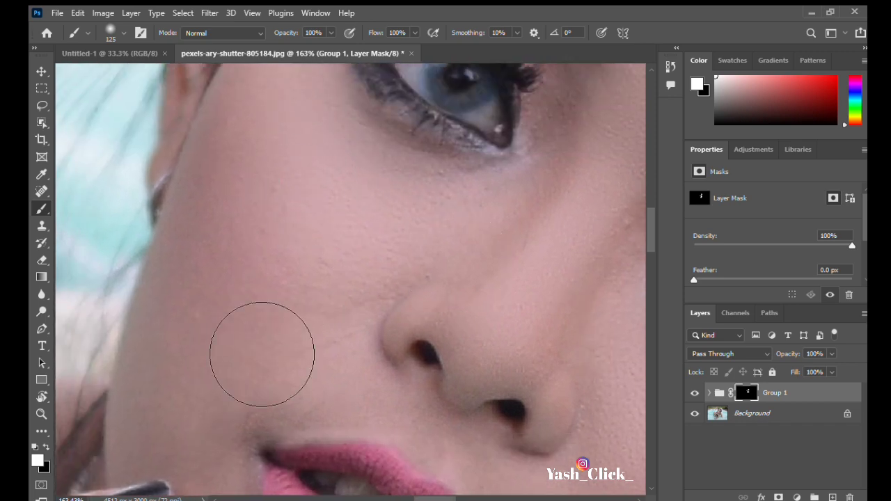
{"action": "left_click_drag", "start_coordinate": [411, 286], "coordinate": [356, 318]}
{"action": "mouse_move", "coordinate": [246, 433]}
{"action": "left_mouse_down"}
{"action": "mouse_move", "coordinate": [363, 294]}
{"action": "mouse_move", "coordinate": [404, 309]}
{"action": "left_mouse_up"}
{"action": "left_click_drag", "start_coordinate": [480, 338], "coordinate": [443, 250]}
{"action": "scroll", "coordinate": [443, 251], "scroll_direction": "down", "scroll_amount": 6}
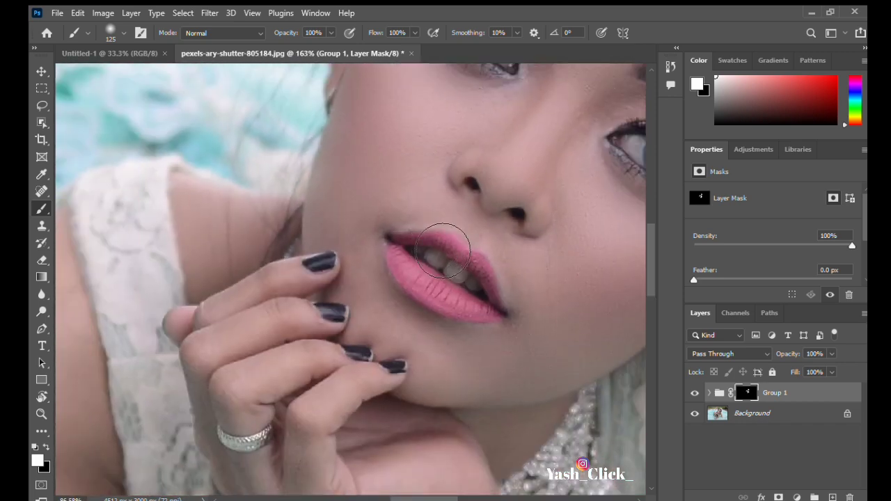
Step: Smooth the skin around the lips and chin on the mask, reducing the brush to 80 px
{"action": "scroll", "coordinate": [443, 251], "scroll_direction": "down", "scroll_amount": 7}
{"action": "scroll", "coordinate": [468, 223], "scroll_direction": "up", "scroll_amount": 10}
{"action": "left_click_drag", "start_coordinate": [431, 283], "coordinate": [472, 280]}
{"action": "scroll", "coordinate": [329, 344], "scroll_direction": "up", "scroll_amount": 4}
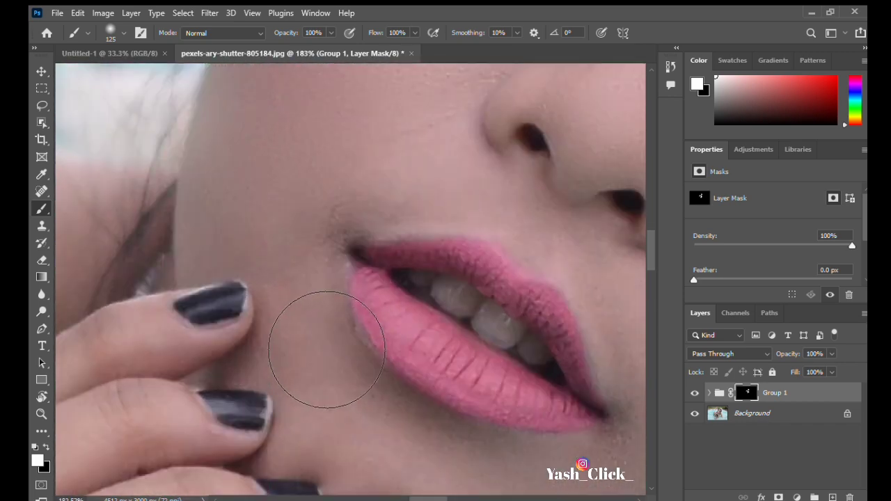
{"action": "key", "text": "bracketleft"}
{"action": "key", "text": "bracketleft"}
{"action": "key", "text": "bracketleft"}
{"action": "left_click_drag", "start_coordinate": [426, 444], "coordinate": [338, 237]}
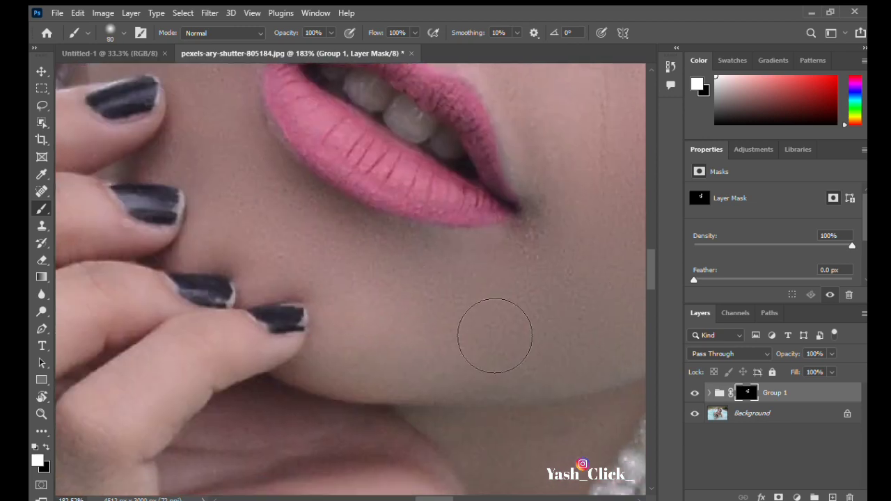
{"action": "scroll", "coordinate": [379, 244], "scroll_direction": "down", "scroll_amount": 3}
Step: Touch up the remaining facial skin around the eyes by painting white on the Group 1 mask
{"action": "scroll", "coordinate": [461, 241], "scroll_direction": "down", "scroll_amount": 5}
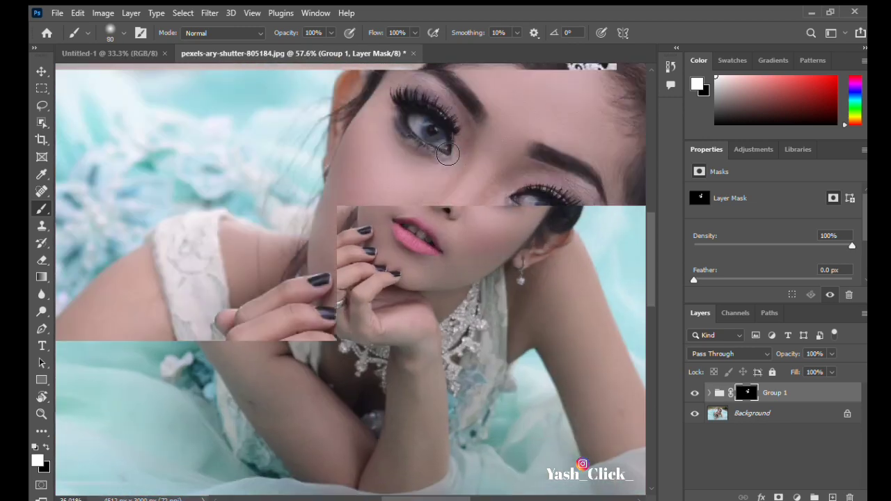
{"action": "scroll", "coordinate": [448, 154], "scroll_direction": "up", "scroll_amount": 5}
{"action": "scroll", "coordinate": [593, 223], "scroll_direction": "down", "scroll_amount": 2}
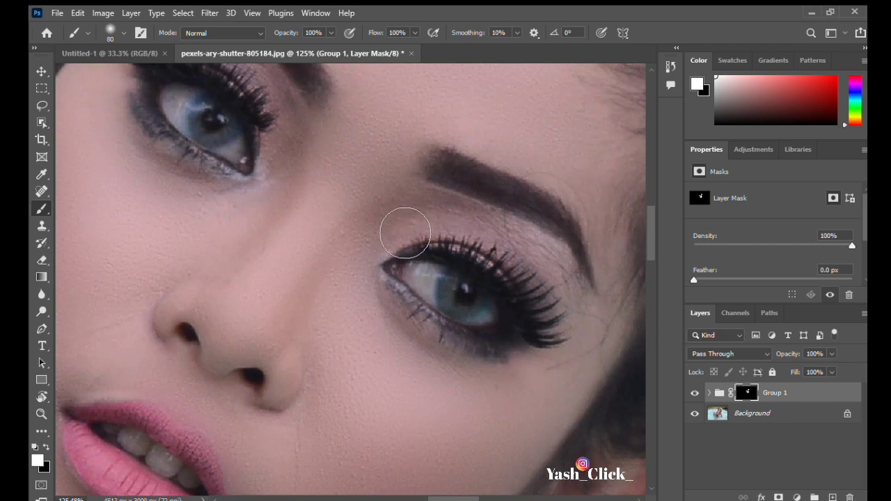
{"action": "scroll", "coordinate": [405, 233], "scroll_direction": "down", "scroll_amount": 2}
{"action": "scroll", "coordinate": [441, 275], "scroll_direction": "down", "scroll_amount": 3}
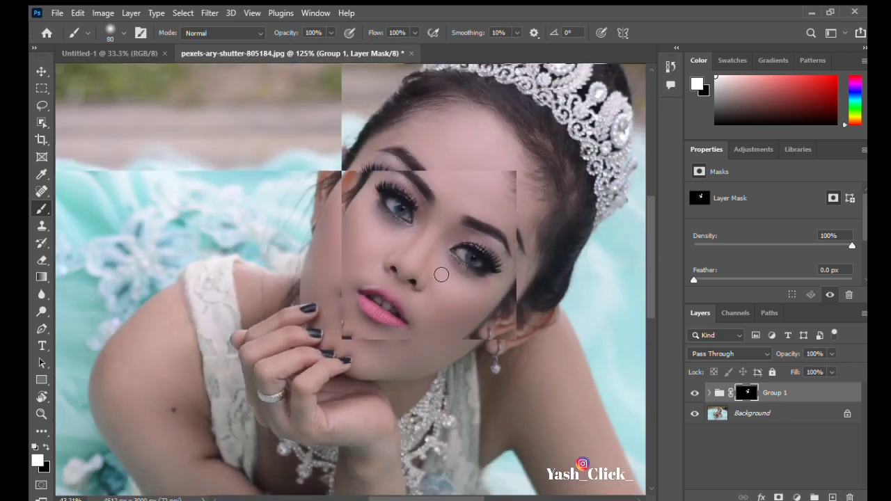
{"action": "scroll", "coordinate": [334, 354], "scroll_direction": "up", "scroll_amount": 4}
{"action": "mouse_move", "coordinate": [334, 354]}
{"action": "left_mouse_down"}
{"action": "mouse_move", "coordinate": [527, 225]}
{"action": "mouse_move", "coordinate": [527, 191]}
{"action": "left_mouse_up"}
{"action": "scroll", "coordinate": [257, 249], "scroll_direction": "down", "scroll_amount": 3}
Step: Enlarge the brush to 300 px and paint the mask over the shoulder and arms to smooth their skin
{"action": "key", "text": "bracketright"}
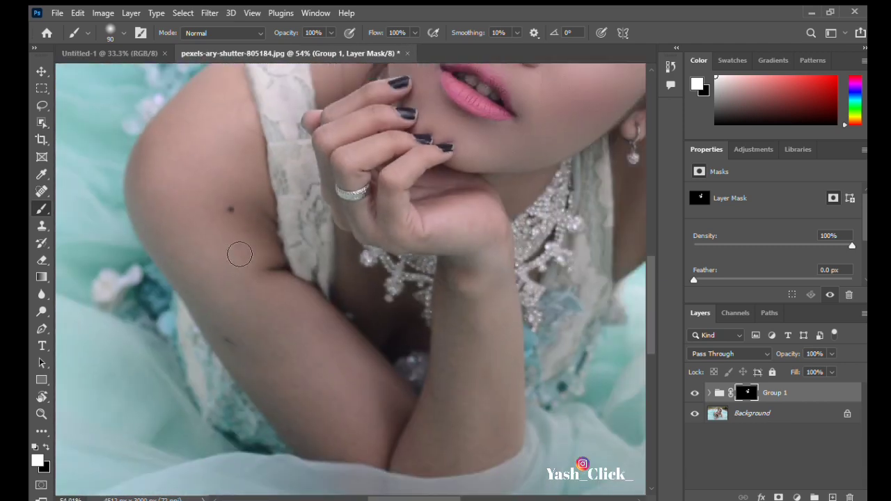
{"action": "key", "text": "bracketright"}
{"action": "key", "text": "bracketright"}
{"action": "key", "text": "bracketright"}
{"action": "key", "text": "bracketright"}
{"action": "key", "text": "bracketright"}
{"action": "key", "text": "bracketright"}
{"action": "key", "text": "bracketright"}
{"action": "key", "text": "bracketright"}
{"action": "key", "text": "bracketleft"}
{"action": "mouse_move", "coordinate": [238, 219]}
{"action": "left_mouse_down"}
{"action": "mouse_move", "coordinate": [249, 281]}
{"action": "mouse_move", "coordinate": [290, 368]}
{"action": "mouse_move", "coordinate": [378, 441]}
{"action": "left_mouse_up"}
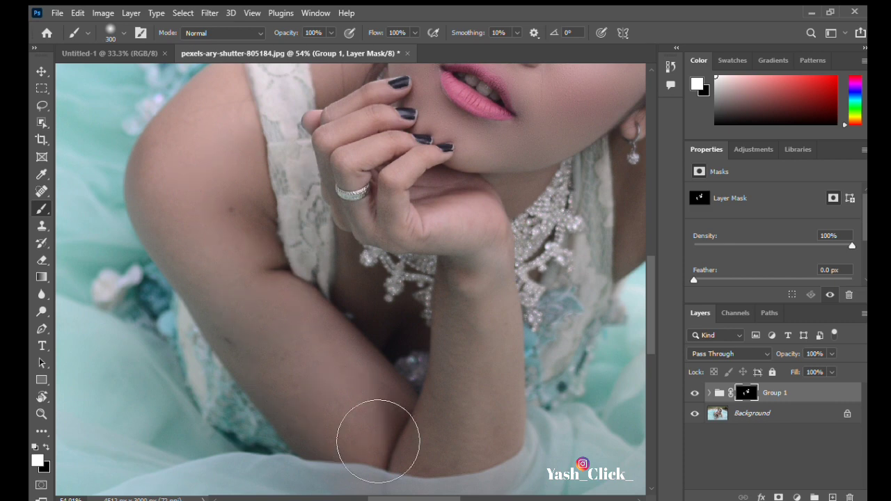
{"action": "scroll", "coordinate": [370, 308], "scroll_direction": "down", "scroll_amount": 3}
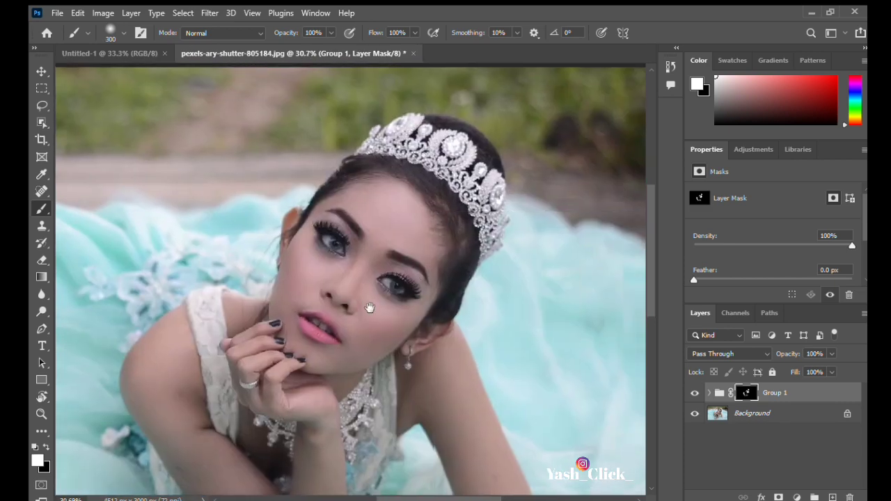
{"action": "left_click", "coordinate": [808, 422], "text": "shift"}
{"action": "left_click", "coordinate": [788, 390]}
{"action": "scroll", "coordinate": [789, 392], "scroll_direction": "down", "scroll_amount": 1}
{"action": "key", "text": "ctrl+alt+e"}
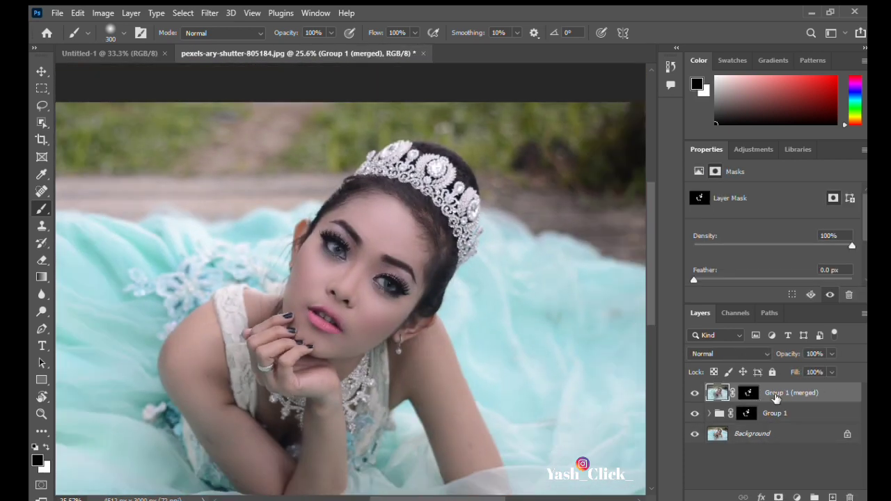
{"action": "key", "text": "ctrl+z"}
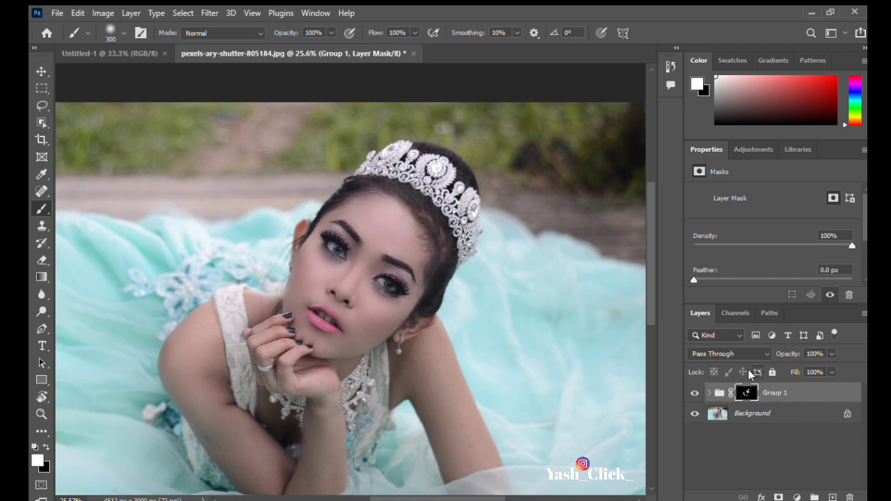
Step: Stamp all visible layers into a new layer on top and duplicate that layer
{"action": "key", "text": "ctrl+shift+alt+e"}
{"action": "scroll", "coordinate": [507, 279], "scroll_direction": "up", "scroll_amount": 2}
{"action": "key", "text": "ctrl+j"}
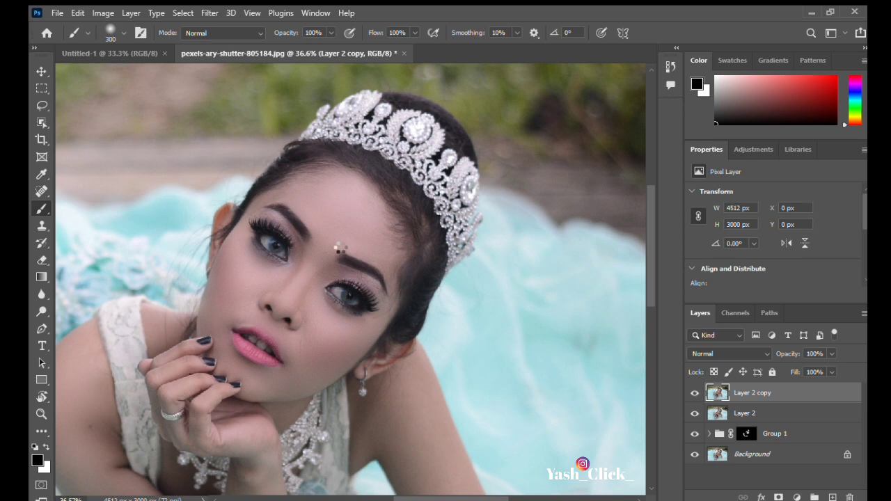
{"action": "scroll", "coordinate": [284, 213], "scroll_direction": "down", "scroll_amount": 4}
{"action": "key", "text": "ctrl+0"}
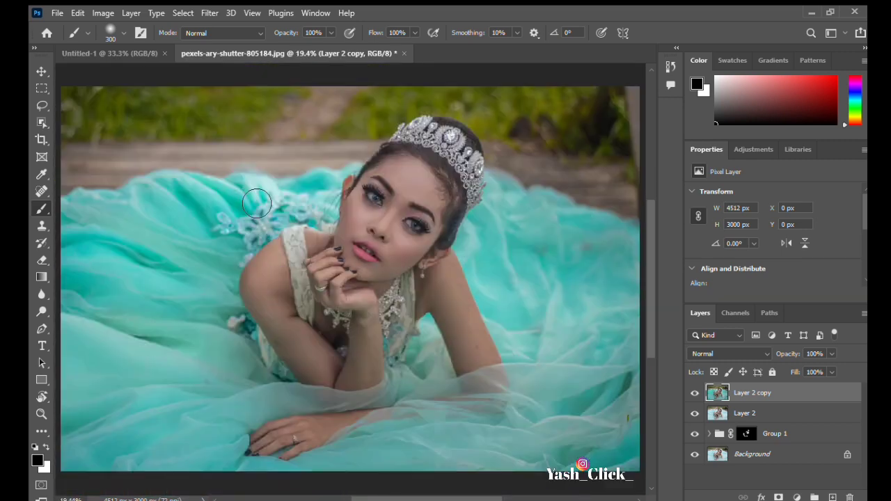
Step: Duplicate the top layer and add a Brightness/Contrast adjustment layer above it with brightness 24
{"action": "key", "text": "ctrl+j"}
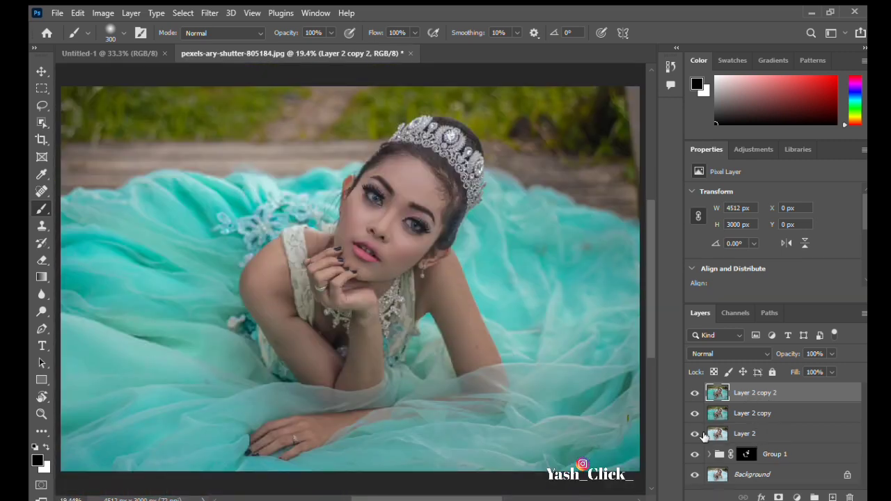
{"action": "left_click", "coordinate": [798, 497]}
{"action": "left_click", "coordinate": [803, 280]}
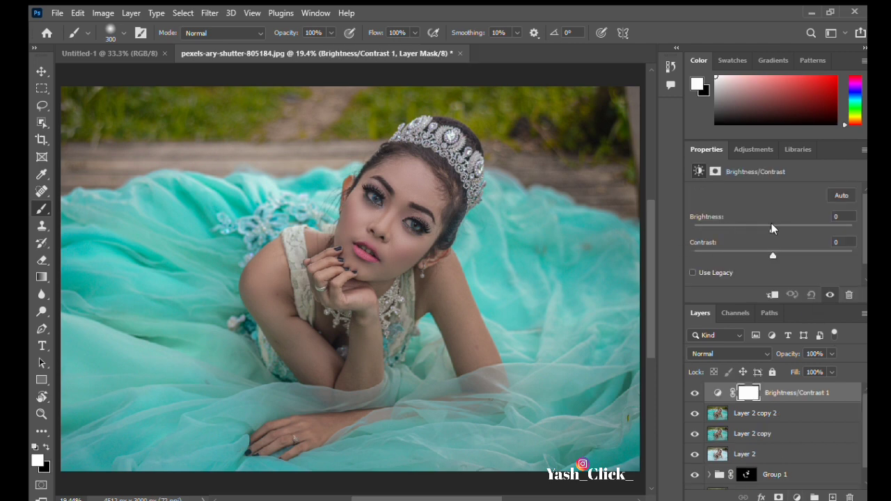
{"action": "left_click_drag", "start_coordinate": [771, 227], "coordinate": [787, 231]}
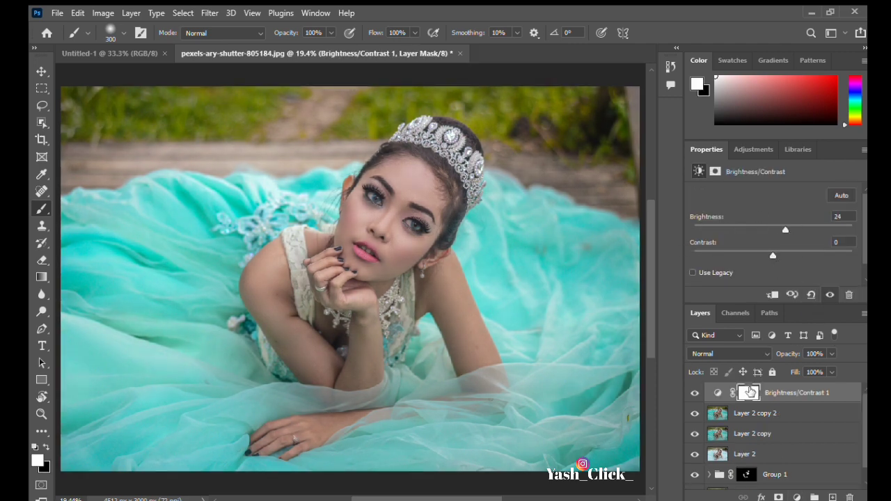
Step: Invert the Brightness/Contrast mask and reveal the brightening around the woman with one dab of a 3300 px soft white brush
{"action": "key", "text": "ctrl+i"}
{"action": "key", "text": "bracketright"}
{"action": "key", "text": "bracketright"}
{"action": "key", "text": "bracketright"}
{"action": "key", "text": "bracketright"}
{"action": "key", "text": "bracketright"}
{"action": "key", "text": "bracketright"}
{"action": "key", "text": "bracketright"}
{"action": "key", "text": "bracketright"}
{"action": "key", "text": "bracketright"}
{"action": "key", "text": "bracketright"}
{"action": "key", "text": "bracketright"}
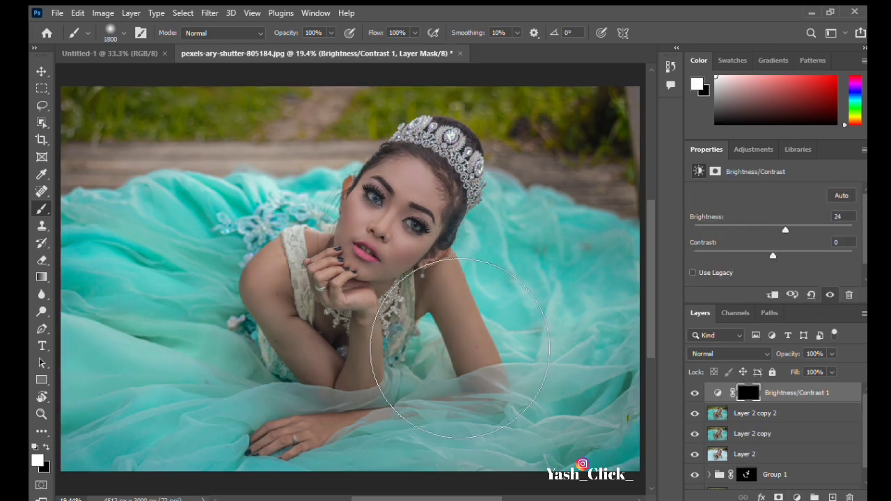
{"action": "key", "text": "bracketright"}
{"action": "key", "text": "bracketright"}
{"action": "key", "text": "bracketright"}
{"action": "key", "text": "bracketright"}
{"action": "key", "text": "bracketright"}
{"action": "left_click", "coordinate": [367, 267]}
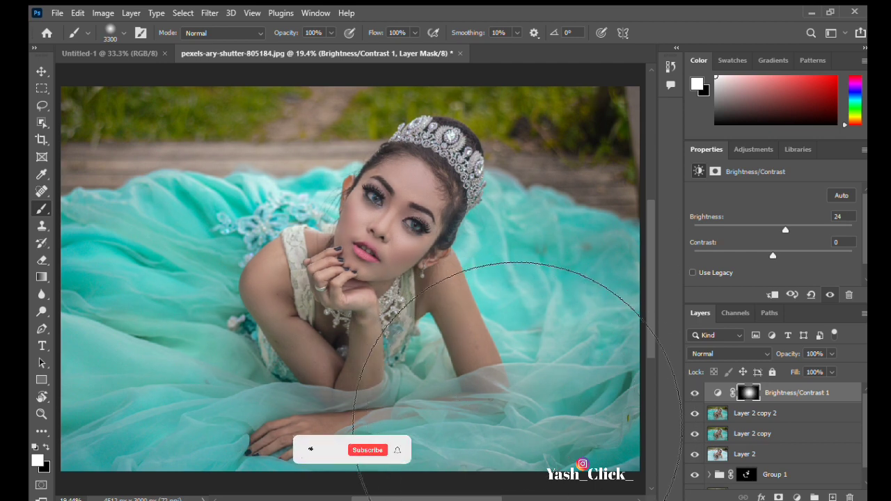
Step: Add a Levels adjustment layer above Brightness/Contrast and move the Properties panel out of its dock
{"action": "scroll", "coordinate": [452, 362], "scroll_direction": "down", "scroll_amount": 5}
{"action": "scroll", "coordinate": [480, 400], "scroll_direction": "up", "scroll_amount": 6}
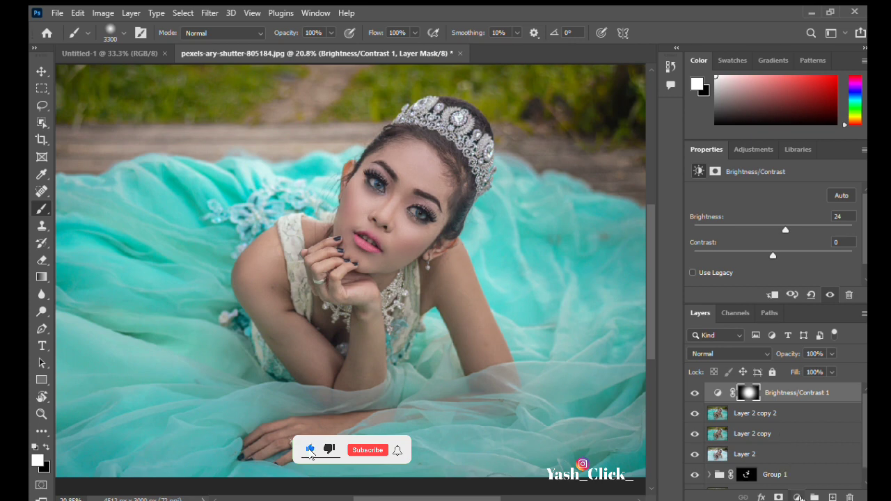
{"action": "scroll", "coordinate": [399, 450], "scroll_direction": "down", "scroll_amount": 4}
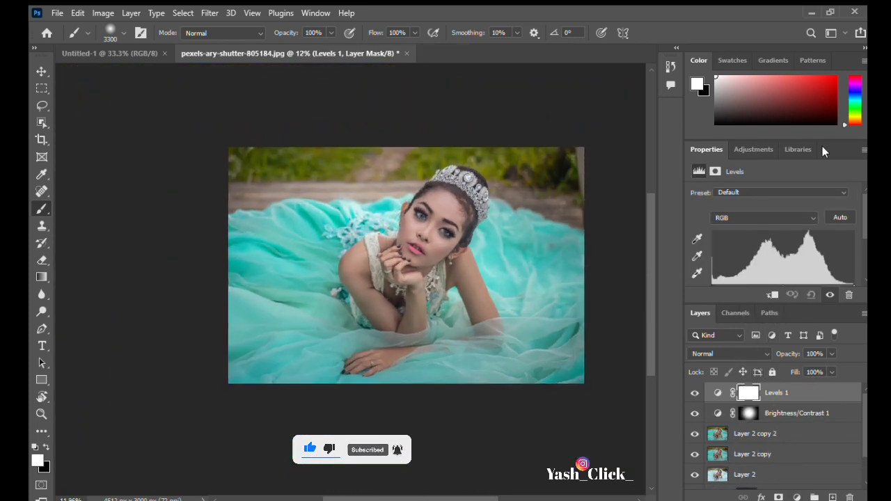
{"action": "left_click_drag", "start_coordinate": [822, 148], "coordinate": [664, 347]}
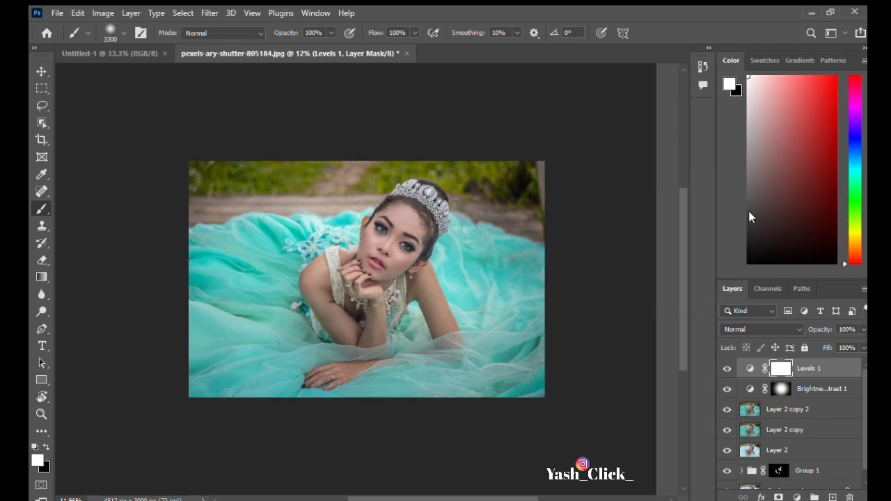
Step: Add a Photo Filter adjustment layer on top and set its opacity and fill to 75%
{"action": "left_click", "coordinate": [804, 402]}
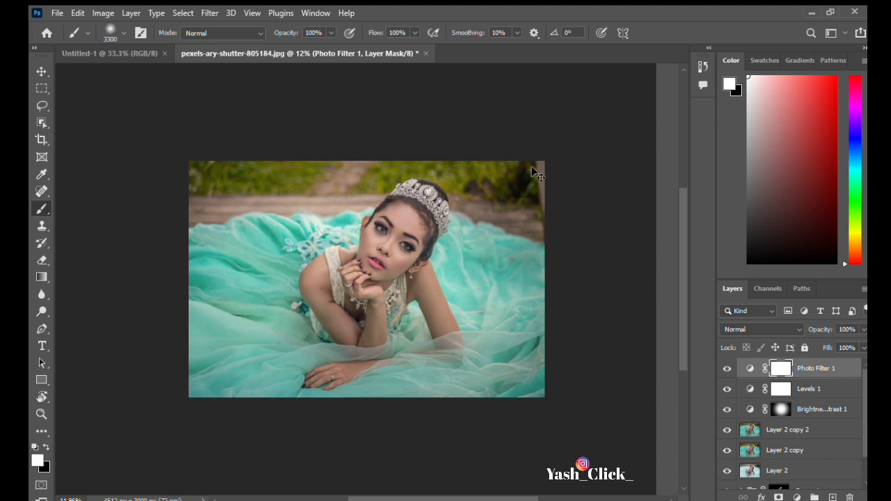
{"action": "scroll", "coordinate": [532, 167], "scroll_direction": "up", "scroll_amount": 3}
{"action": "scroll", "coordinate": [535, 222], "scroll_direction": "down", "scroll_amount": 1}
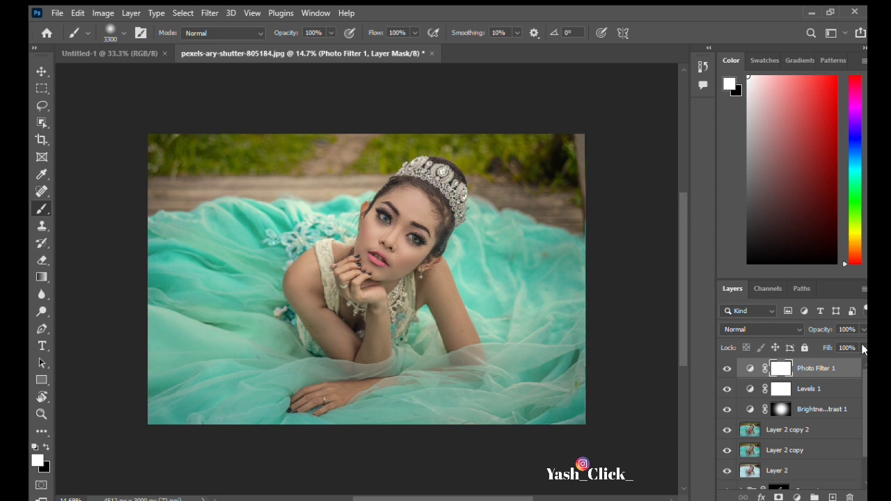
{"action": "type", "text": "50"}
{"action": "key", "text": "Tab"}
{"action": "type", "text": "5"}
{"action": "key", "text": "Tab"}
{"action": "type", "text": "75"}
{"action": "key", "text": "Tab"}
{"action": "type", "text": "75"}
{"action": "key", "text": "Return"}
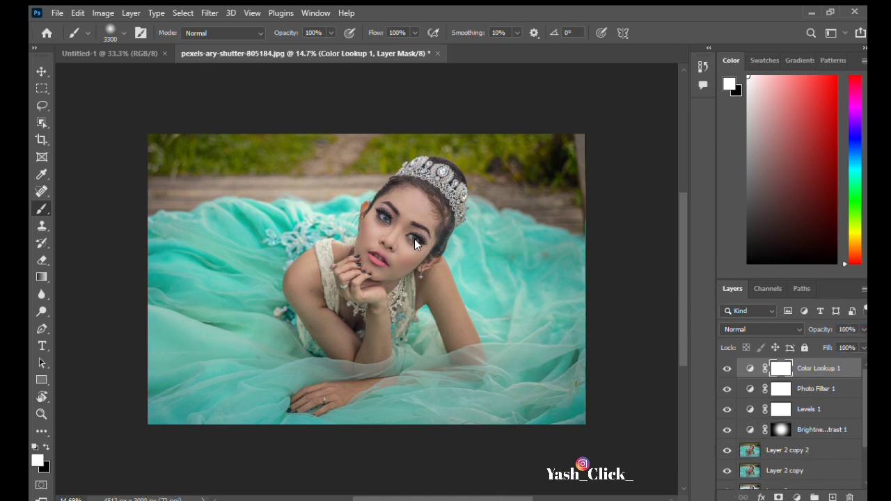
Step: Go through the lookup presets of the Color Lookup layer and choose a warm, higher-contrast one
{"action": "left_click", "coordinate": [601, 51]}
{"action": "key", "text": "Down"}
{"action": "key", "text": "Down"}
{"action": "key", "text": "Down"}
{"action": "key", "text": "Down"}
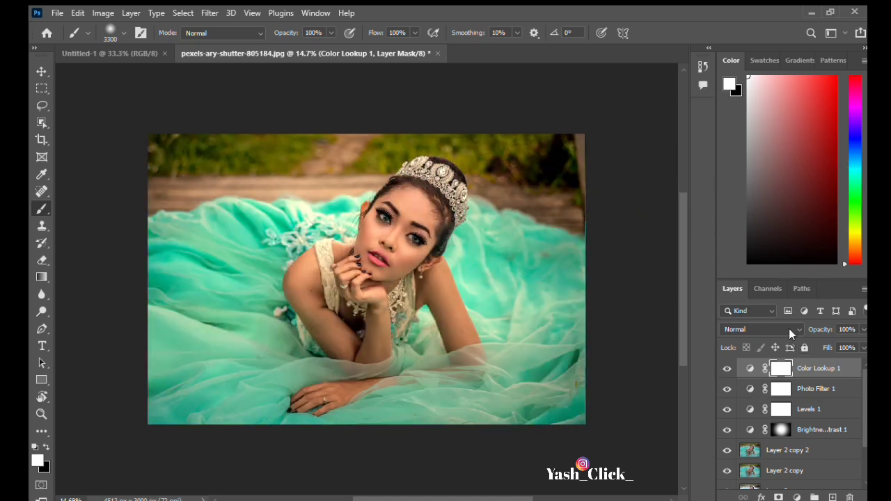
Step: Set both the opacity and the fill of the Color Lookup layer to 50%
{"action": "left_click_drag", "start_coordinate": [857, 331], "coordinate": [790, 335]}
{"action": "type", "text": "50"}
{"action": "key", "text": "Tab"}
{"action": "type", "text": "50"}
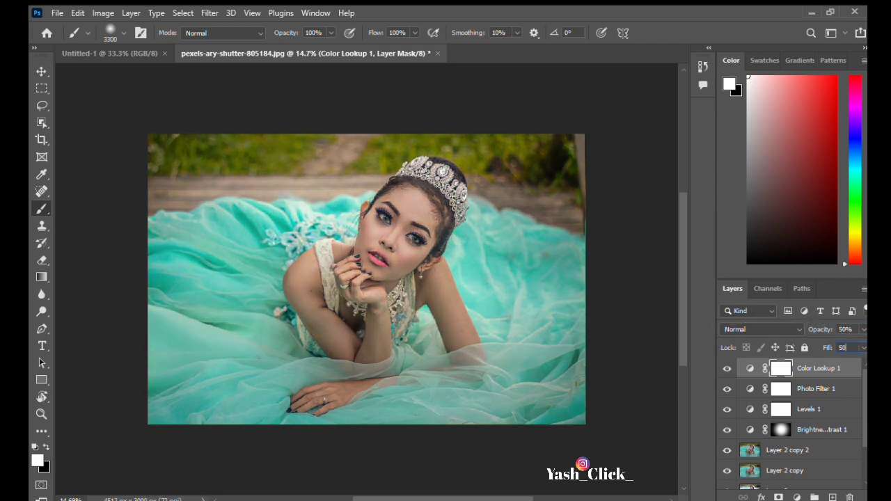
{"action": "key", "text": "ctrl+plus"}
{"action": "key", "text": "ctrl+plus"}
{"action": "key", "text": "ctrl+plus"}
{"action": "key", "text": "ctrl+plus"}
{"action": "key", "text": "ctrl+minus"}
{"action": "key", "text": "ctrl+minus"}
{"action": "key", "text": "ctrl+minus"}
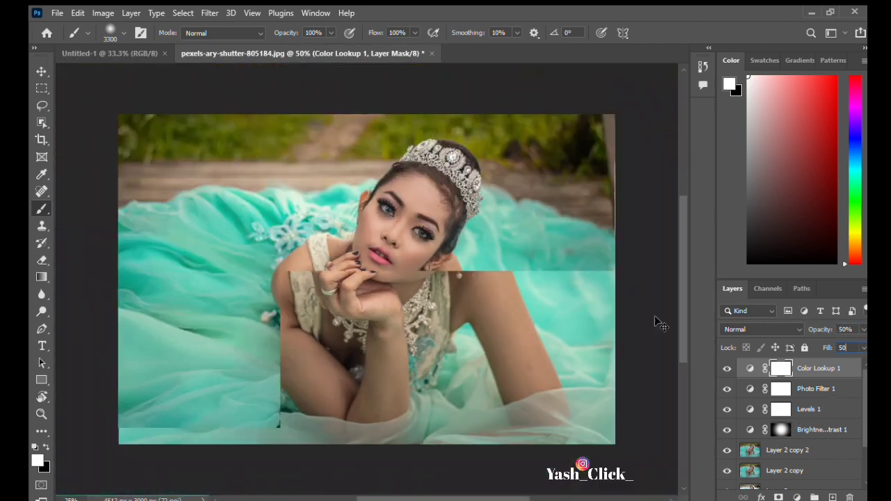
{"action": "key", "text": "ctrl+plus"}
{"action": "key", "text": "ctrl+plus"}
{"action": "key", "text": "Return"}
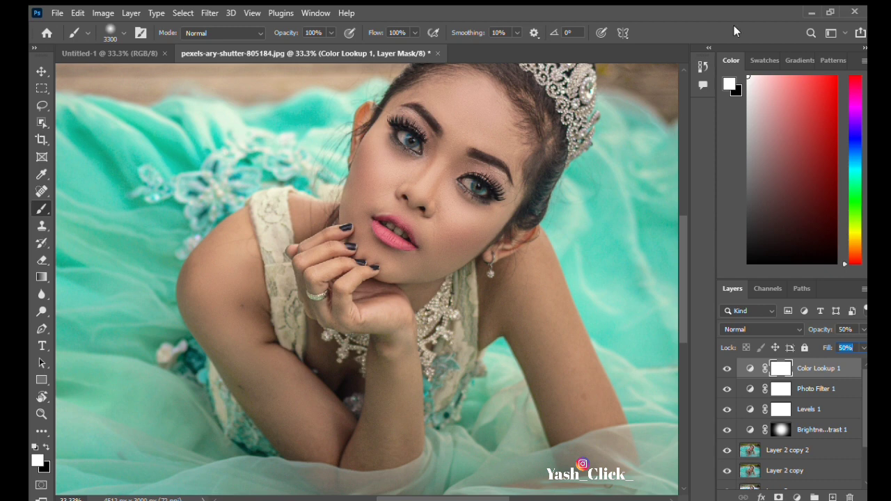
Step: Create a gray-filled layer in Soft Light mode on top and reduce the brush size to 150 px
{"action": "left_click", "coordinate": [833, 497], "text": "alt"}
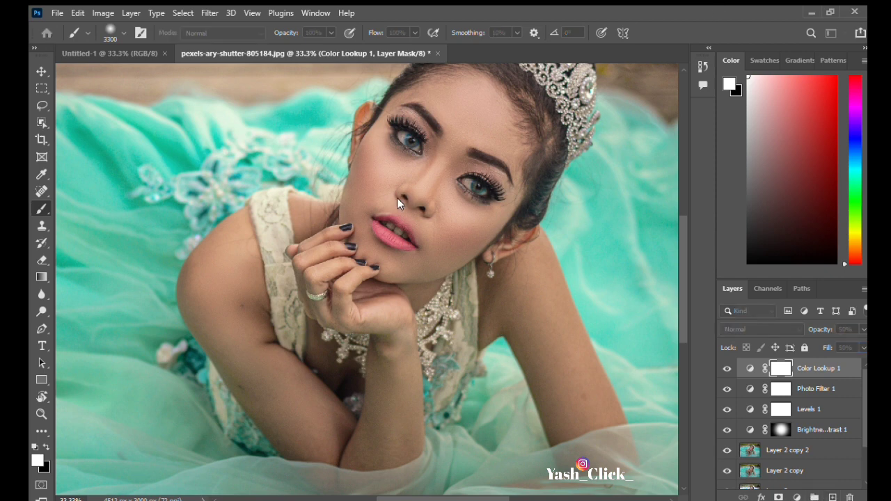
{"action": "key", "text": "Return"}
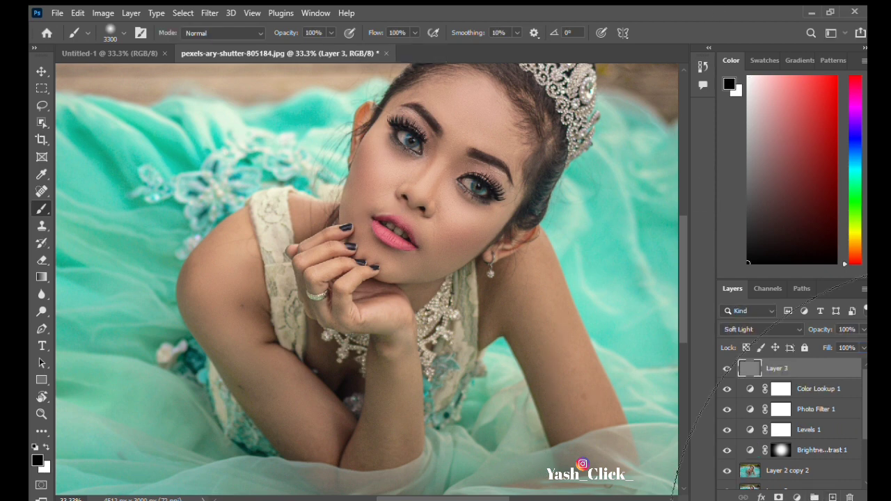
{"action": "key", "text": "bracketleft"}
{"action": "key", "text": "bracketleft"}
{"action": "key", "text": "bracketleft"}
{"action": "key", "text": "bracketleft"}
{"action": "key", "text": "bracketleft"}
{"action": "key", "text": "bracketleft"}
{"action": "key", "text": "bracketleft"}
{"action": "key", "text": "bracketleft"}
{"action": "key", "text": "bracketleft"}
{"action": "key", "text": "bracketleft"}
{"action": "key", "text": "bracketleft"}
{"action": "key", "text": "bracketleft"}
{"action": "key", "text": "bracketleft"}
{"action": "key", "text": "bracketleft"}
{"action": "key", "text": "bracketleft"}
{"action": "key", "text": "bracketleft"}
{"action": "key", "text": "bracketleft"}
{"action": "key", "text": "bracketleft"}
{"action": "key", "text": "bracketleft"}
{"action": "key", "text": "bracketleft"}
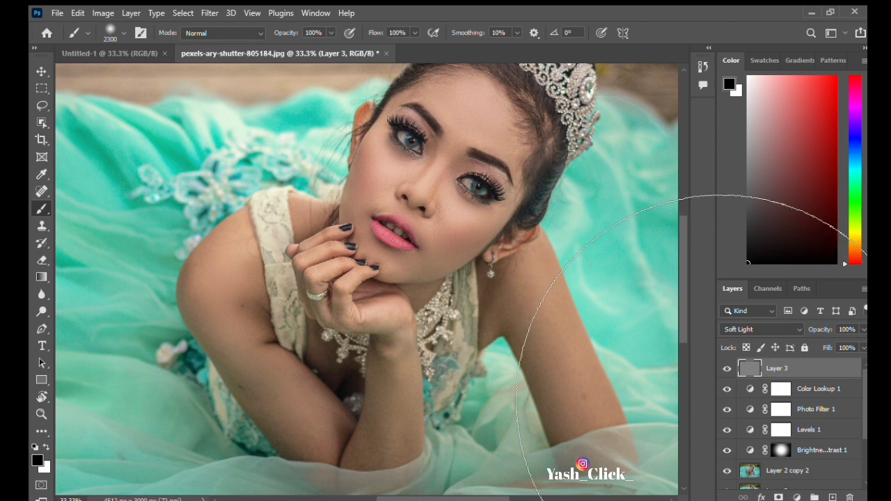
{"action": "key", "text": "bracketleft"}
{"action": "key", "text": "bracketleft"}
{"action": "key", "text": "bracketleft"}
{"action": "key", "text": "bracketleft"}
{"action": "key", "text": "bracketleft"}
{"action": "key", "text": "bracketleft"}
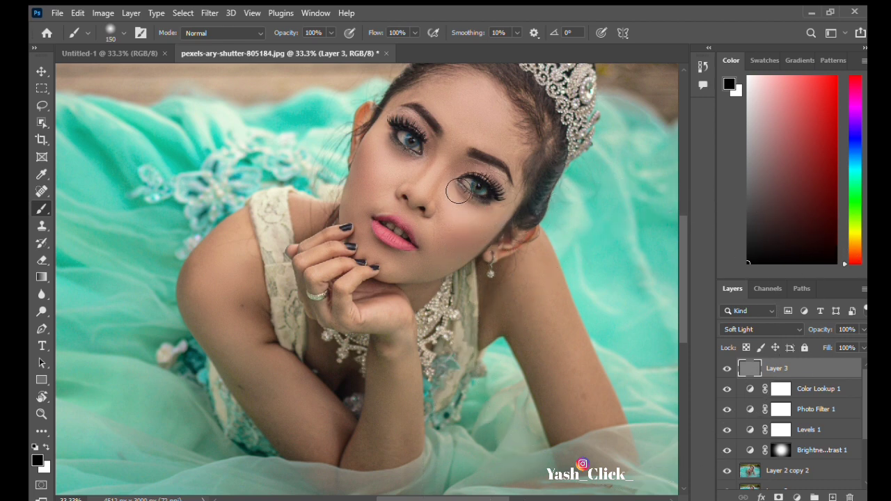
Step: Switch to the Dodge tool and set its exposure to 20% for the midtones
{"action": "scroll", "coordinate": [458, 167], "scroll_direction": "up", "scroll_amount": 5}
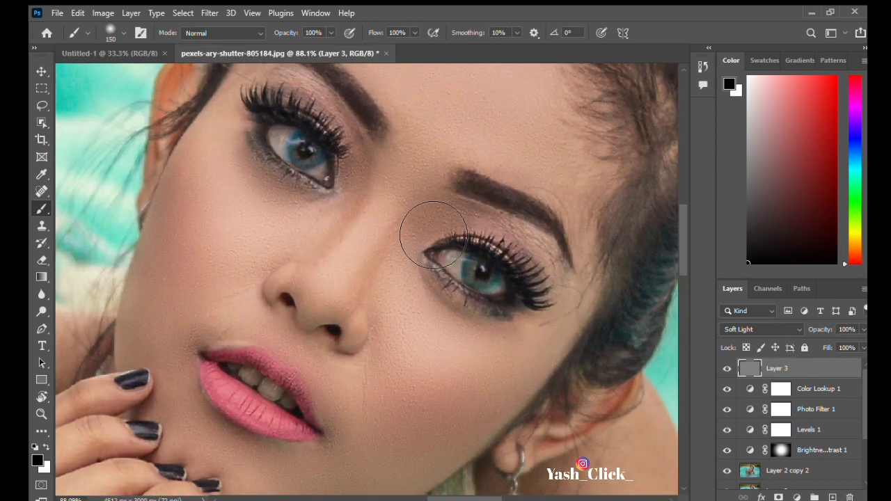
{"action": "key", "text": "o"}
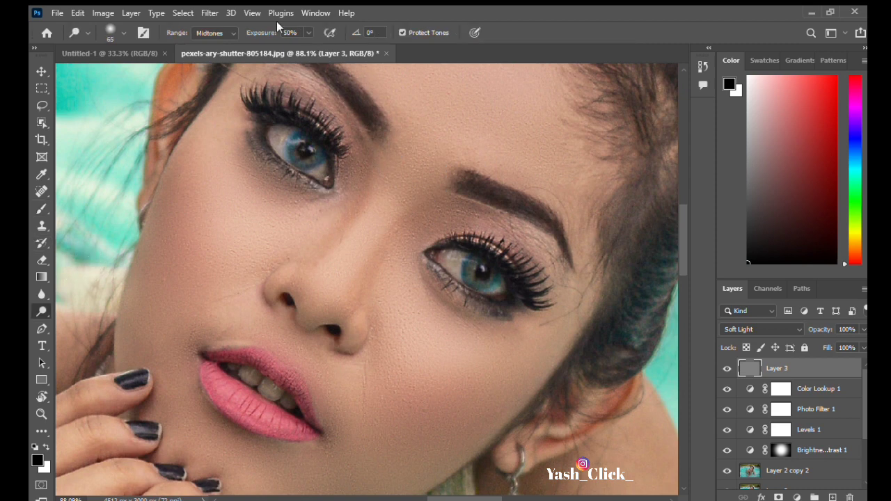
{"action": "type", "text": "20"}
{"action": "key", "text": "Return"}
{"action": "scroll", "coordinate": [408, 160], "scroll_direction": "up", "scroll_amount": 1}
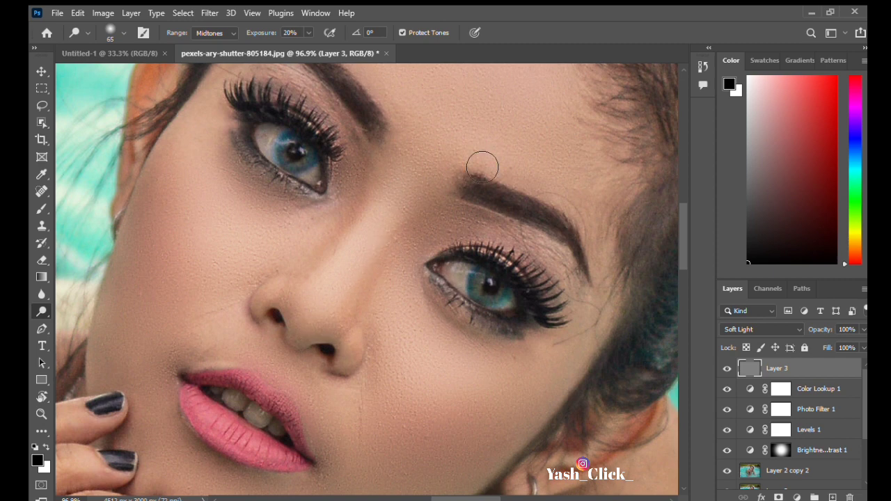
Step: Dodge highlights along the bridge and tip of the nose with a 40 px brush
{"action": "scroll", "coordinate": [317, 291], "scroll_direction": "up", "scroll_amount": 4}
{"action": "key", "text": "bracketleft"}
{"action": "key", "text": "bracketleft"}
{"action": "key", "text": "bracketleft"}
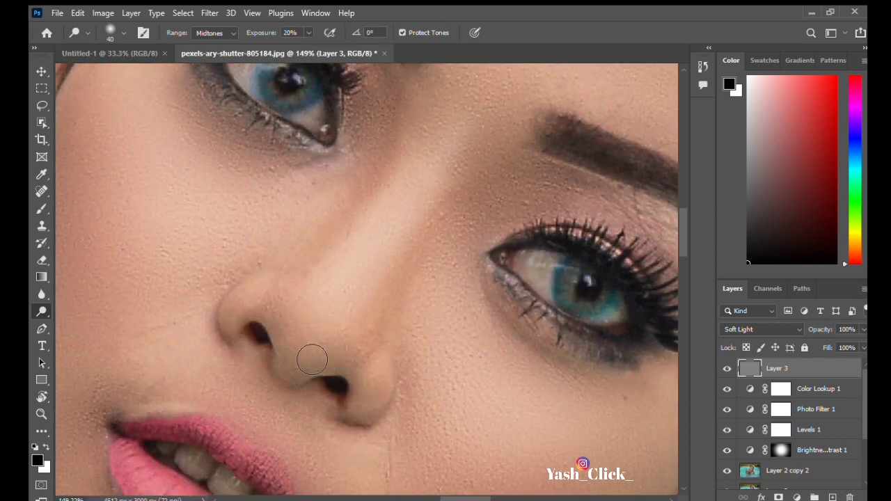
{"action": "scroll", "coordinate": [514, 138], "scroll_direction": "down", "scroll_amount": 4}
{"action": "scroll", "coordinate": [513, 138], "scroll_direction": "down", "scroll_amount": 4}
{"action": "scroll", "coordinate": [512, 137], "scroll_direction": "up", "scroll_amount": 3}
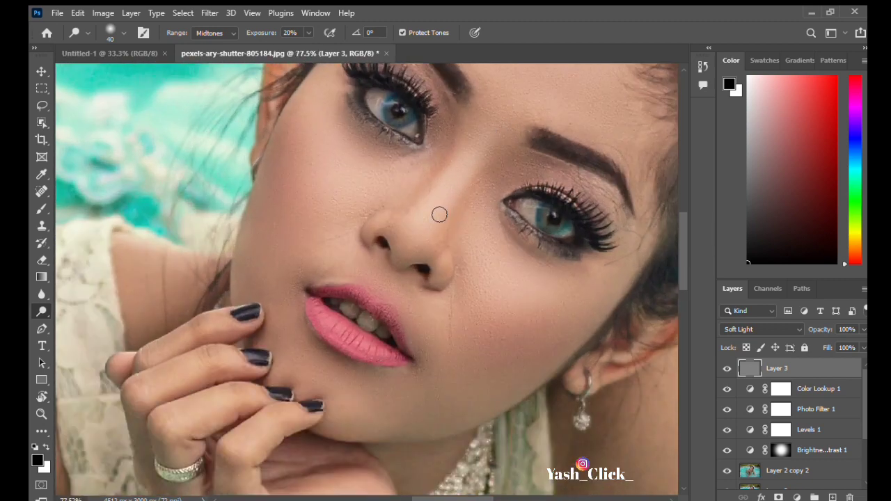
Step: Enlarge the Dodge brush to 125 px and brighten the cheeks and forehead
{"action": "scroll", "coordinate": [444, 206], "scroll_direction": "up", "scroll_amount": 2}
{"action": "key", "text": "bracketright"}
{"action": "key", "text": "bracketright"}
{"action": "key", "text": "bracketright"}
{"action": "key", "text": "bracketright"}
{"action": "key", "text": "bracketright"}
{"action": "key", "text": "bracketright"}
{"action": "key", "text": "bracketright"}
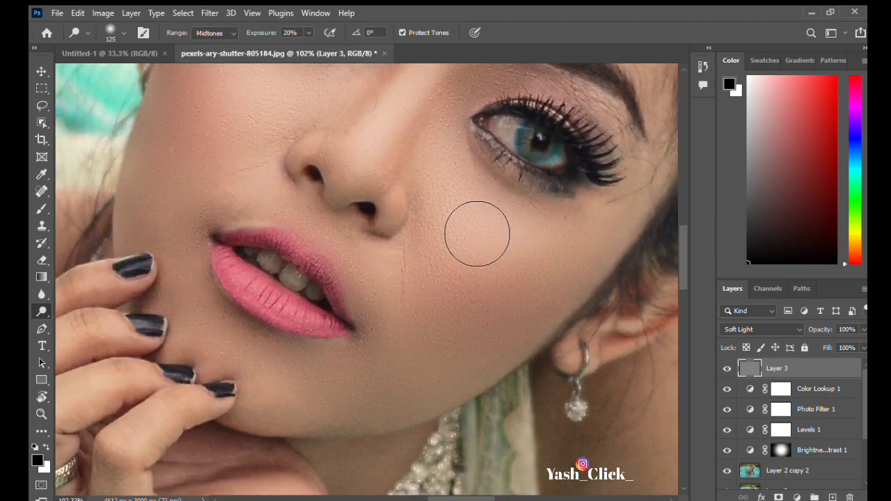
{"action": "left_click_drag", "start_coordinate": [455, 225], "coordinate": [523, 314]}
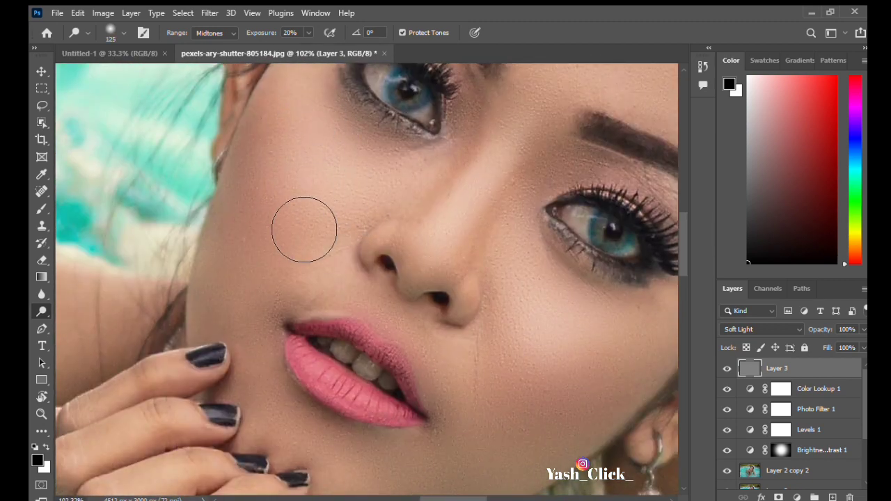
{"action": "scroll", "coordinate": [476, 147], "scroll_direction": "down", "scroll_amount": 3}
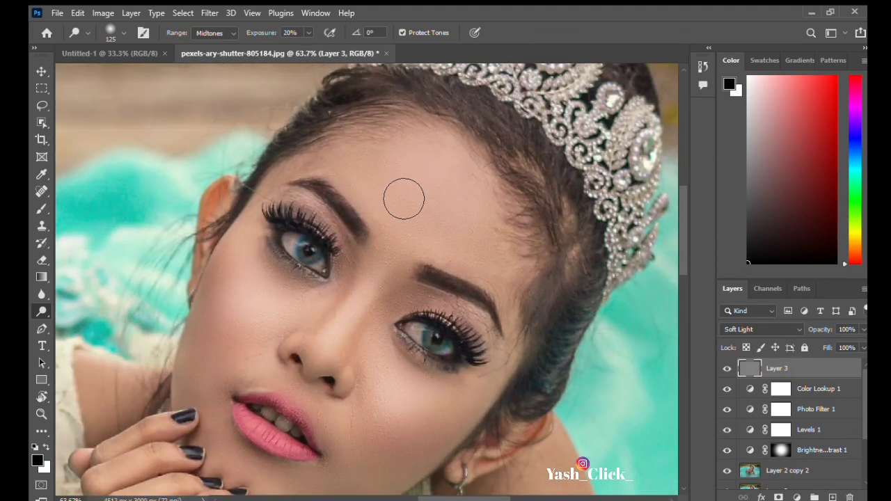
{"action": "scroll", "coordinate": [424, 189], "scroll_direction": "down", "scroll_amount": 8}
{"action": "scroll", "coordinate": [356, 225], "scroll_direction": "up", "scroll_amount": 4}
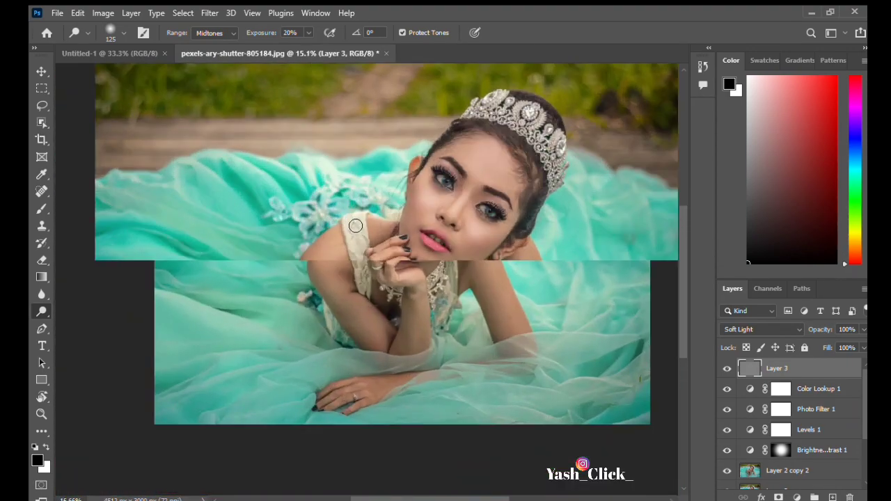
Step: Dodge highlights on the shoulder and arms with the 125 px brush
{"action": "scroll", "coordinate": [337, 267], "scroll_direction": "up", "scroll_amount": 4}
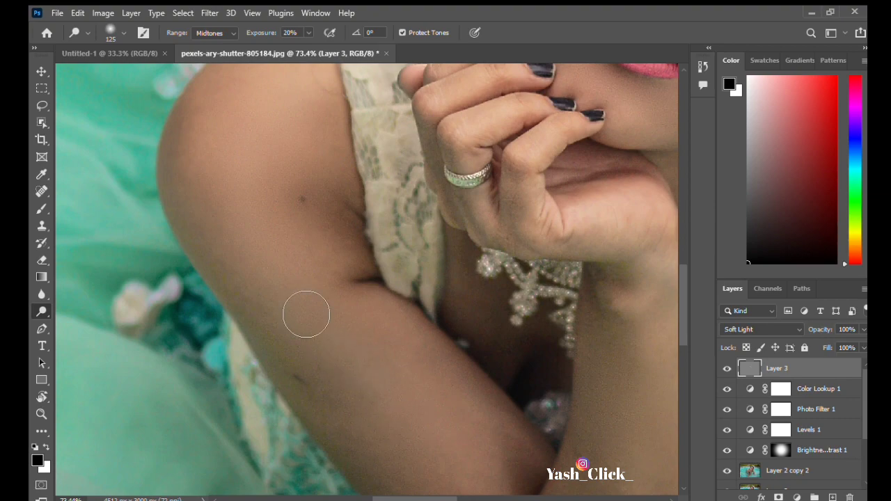
{"action": "scroll", "coordinate": [411, 292], "scroll_direction": "down", "scroll_amount": 4}
{"action": "scroll", "coordinate": [421, 321], "scroll_direction": "up", "scroll_amount": 4}
{"action": "left_click_drag", "start_coordinate": [459, 296], "coordinate": [328, 467]}
{"action": "scroll", "coordinate": [507, 233], "scroll_direction": "down", "scroll_amount": 5}
{"action": "scroll", "coordinate": [450, 205], "scroll_direction": "up", "scroll_amount": 2}
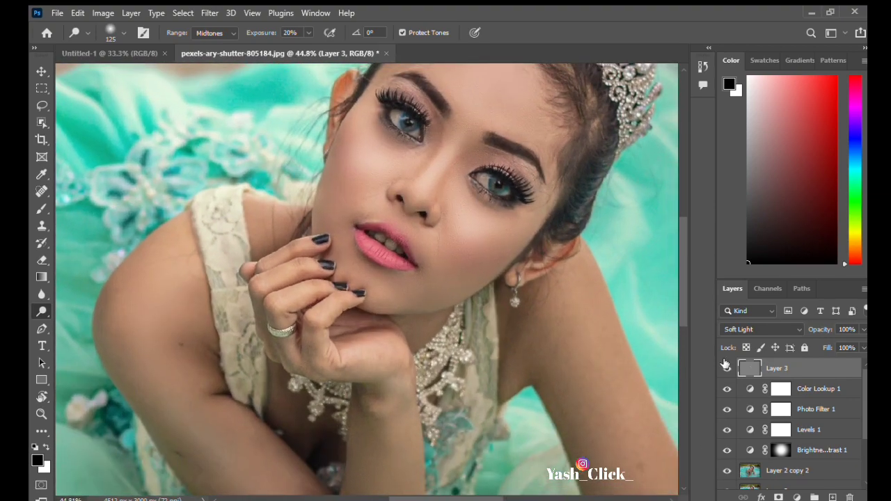
Step: Stamp all visible layers into a new top layer and remove the dark spots on the upper arm with the Clone Stamp
{"action": "key", "text": "ctrl+alt+shift+e"}
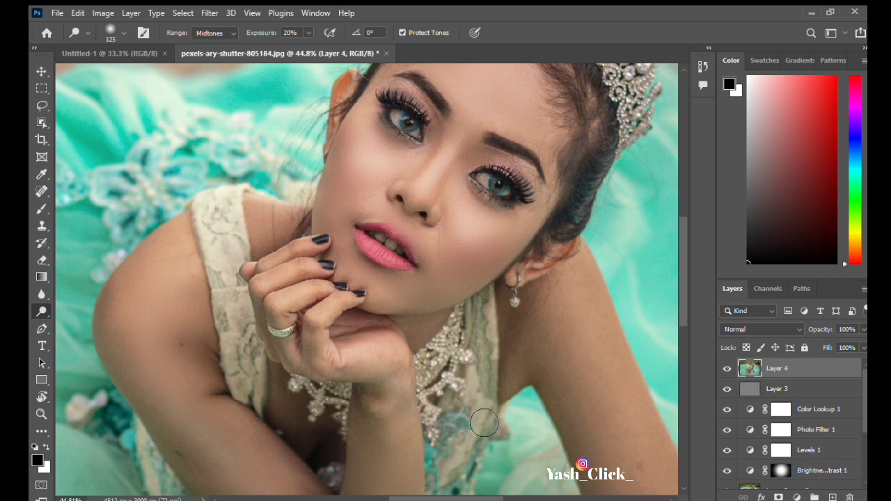
{"action": "scroll", "coordinate": [396, 313], "scroll_direction": "up", "scroll_amount": 5}
{"action": "key", "text": "s"}
{"action": "scroll", "coordinate": [281, 293], "scroll_direction": "up", "scroll_amount": 4}
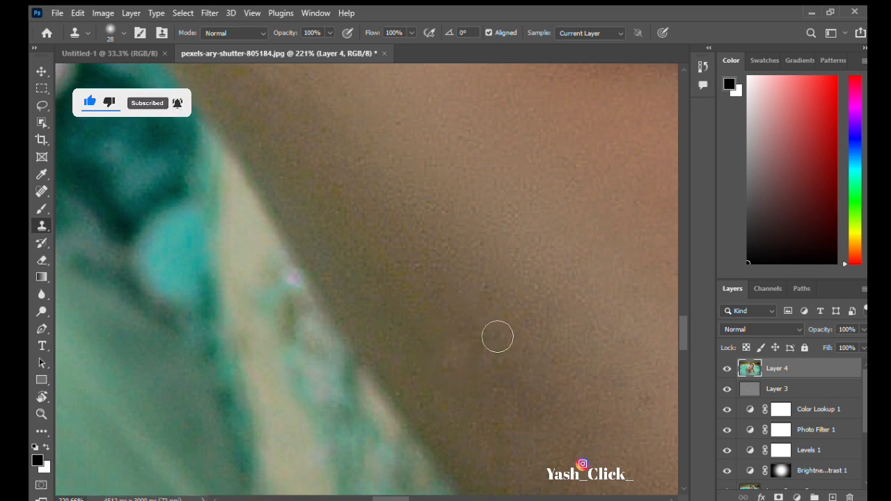
{"action": "scroll", "coordinate": [487, 334], "scroll_direction": "down", "scroll_amount": 6}
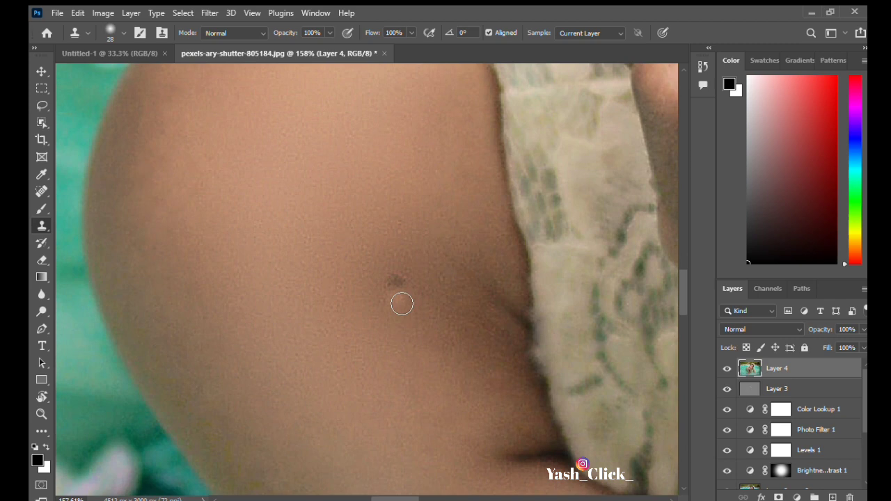
{"action": "left_click", "coordinate": [394, 291]}
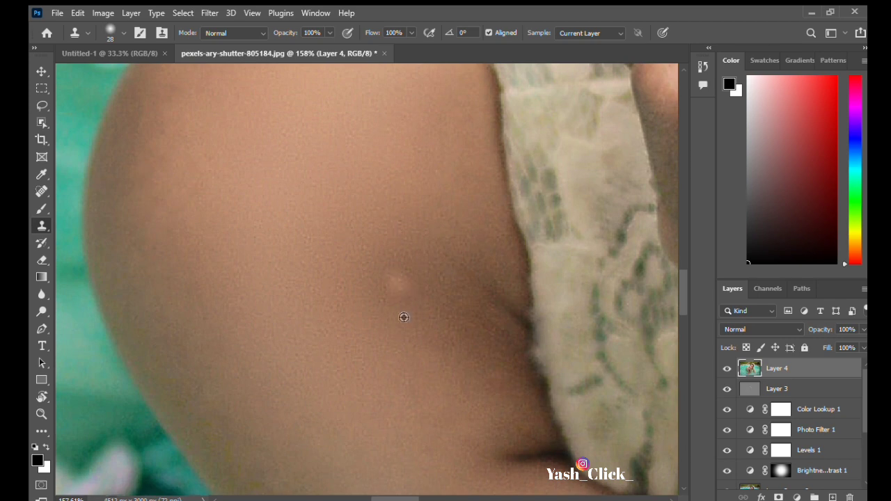
{"action": "scroll", "coordinate": [438, 252], "scroll_direction": "down", "scroll_amount": 3}
{"action": "scroll", "coordinate": [448, 254], "scroll_direction": "down", "scroll_amount": 5}
{"action": "scroll", "coordinate": [671, 370], "scroll_direction": "up", "scroll_amount": 4}
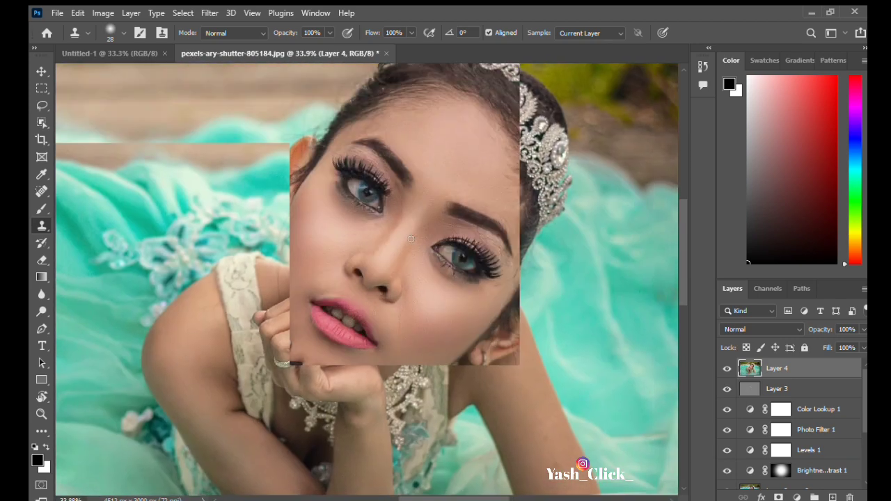
Step: Duplicate Layer 4 twice and apply the High Pass filter to the uppermost copy
{"action": "key", "text": "ctrl+j"}
{"action": "scroll", "coordinate": [438, 190], "scroll_direction": "down", "scroll_amount": 3}
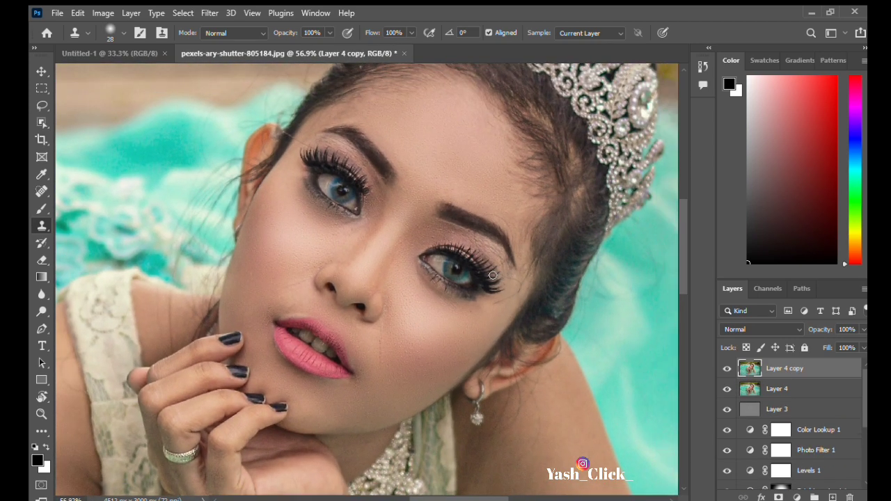
{"action": "scroll", "coordinate": [438, 191], "scroll_direction": "up", "scroll_amount": 1}
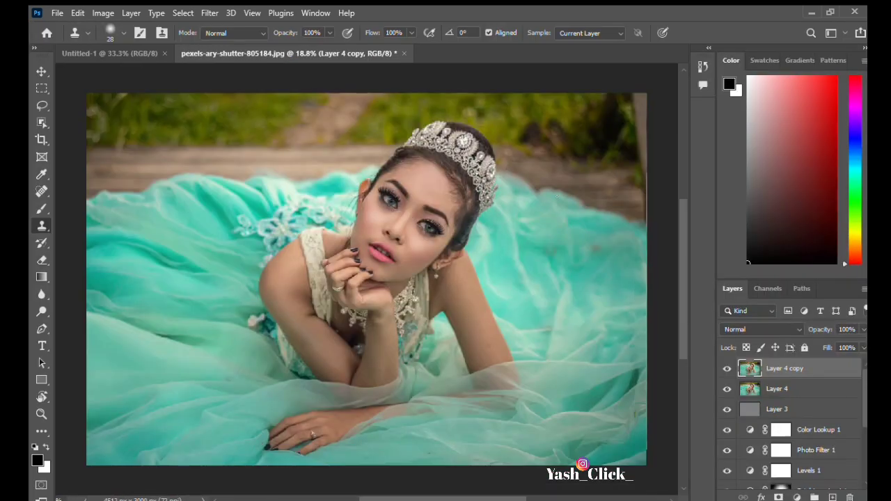
{"action": "key", "text": "ctrl+j"}
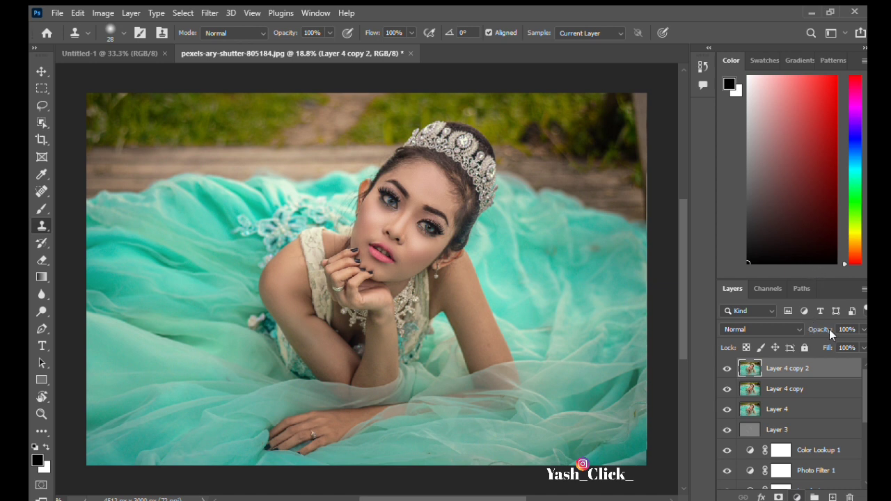
{"action": "left_click", "coordinate": [209, 11]}
{"action": "left_click", "coordinate": [392, 296]}
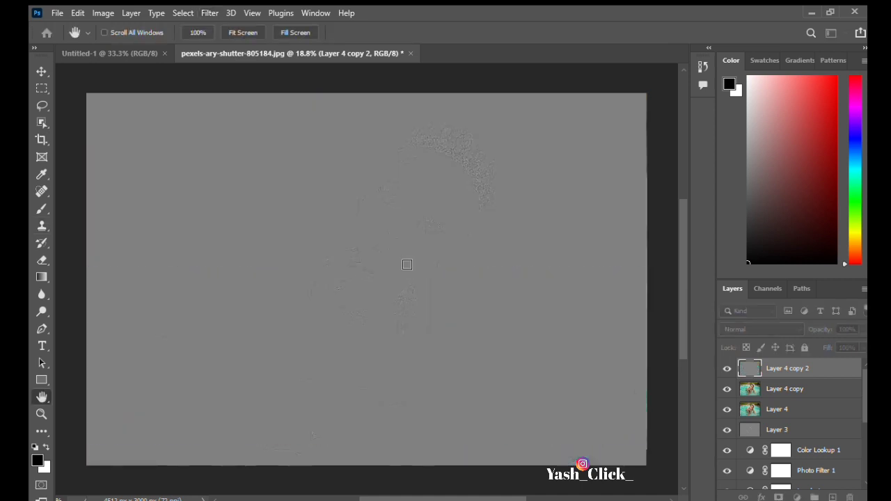
{"action": "left_click", "coordinate": [644, 335]}
Step: Set the blend mode of the high-pass layer to Vivid Light
{"action": "left_click", "coordinate": [769, 328]}
{"action": "left_click", "coordinate": [757, 346]}
{"action": "key", "text": "Down"}
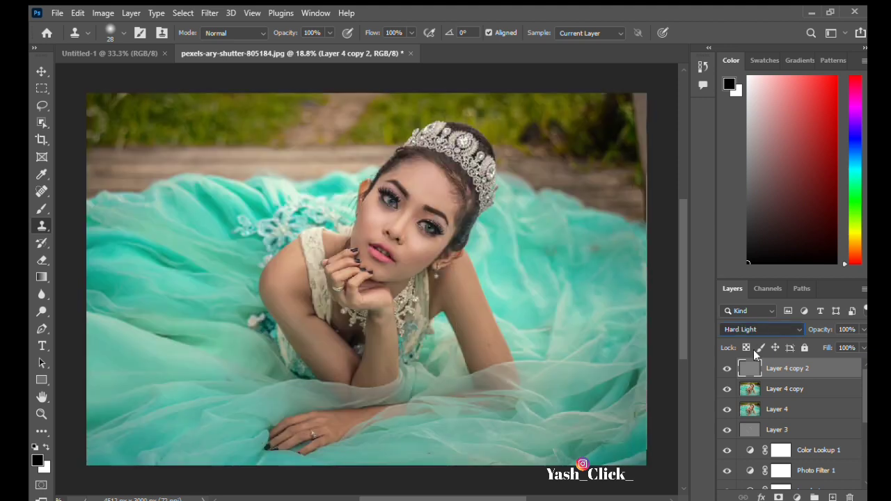
{"action": "key", "text": "Down"}
{"action": "key", "text": "Down"}
Step: Examine the sharpening on the face and crown up close and across the whole portrait
{"action": "key", "text": "ctrl+plus"}
{"action": "key", "text": "ctrl+plus"}
{"action": "key", "text": "ctrl+plus"}
{"action": "key", "text": "ctrl+plus"}
{"action": "key", "text": "ctrl+minus"}
{"action": "key", "text": "ctrl+minus"}
{"action": "key", "text": "ctrl+minus"}
{"action": "key", "text": "ctrl+minus"}
{"action": "key", "text": "ctrl+minus"}
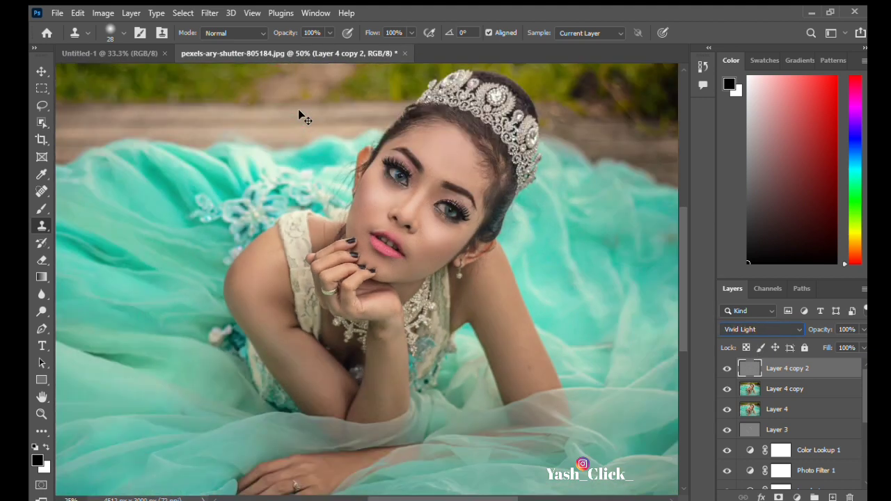
{"action": "key", "text": "ctrl+0"}
Step: Merge Layer 4 and its two copies into one layer and duplicate the merged layer
{"action": "left_click", "coordinate": [786, 411], "text": "shift"}
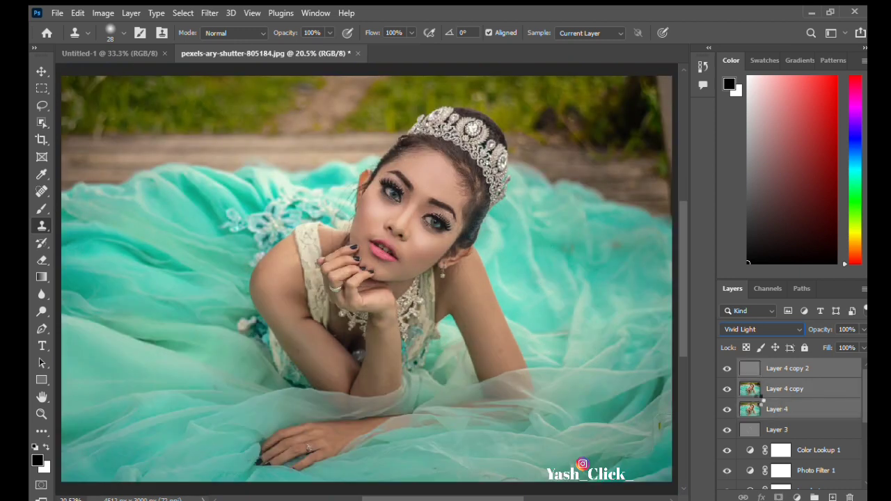
{"action": "key", "text": "ctrl+e"}
{"action": "key", "text": "ctrl+j"}
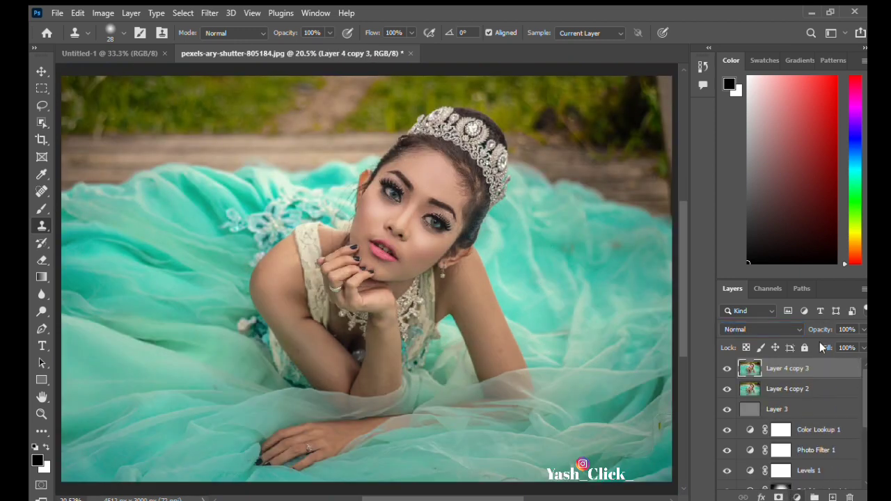
Step: Add a Brightness/Contrast adjustment layer above the merged copy and invert its mask to black
{"action": "left_click", "coordinate": [823, 299]}
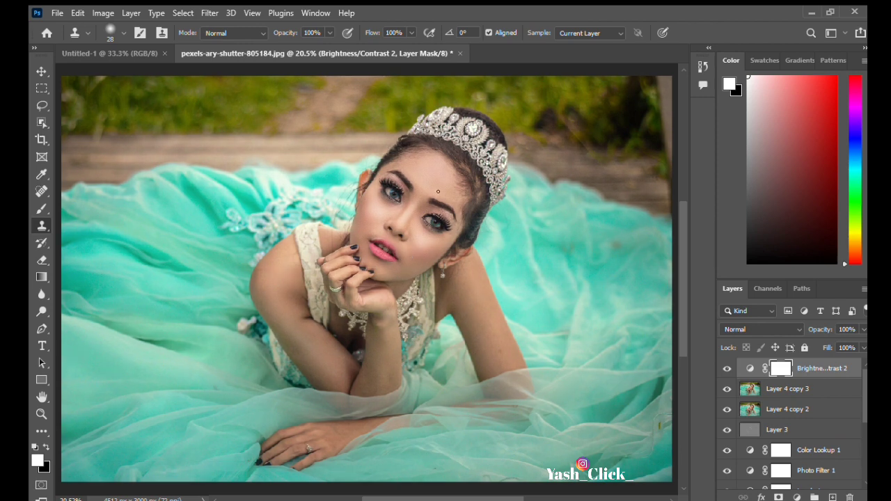
{"action": "scroll", "coordinate": [438, 191], "scroll_direction": "down", "scroll_amount": 3}
{"action": "scroll", "coordinate": [433, 193], "scroll_direction": "up", "scroll_amount": 2}
{"action": "key", "text": "ctrl+i"}
{"action": "scroll", "coordinate": [491, 306], "scroll_direction": "down", "scroll_amount": 2}
{"action": "scroll", "coordinate": [405, 236], "scroll_direction": "up", "scroll_amount": 2}
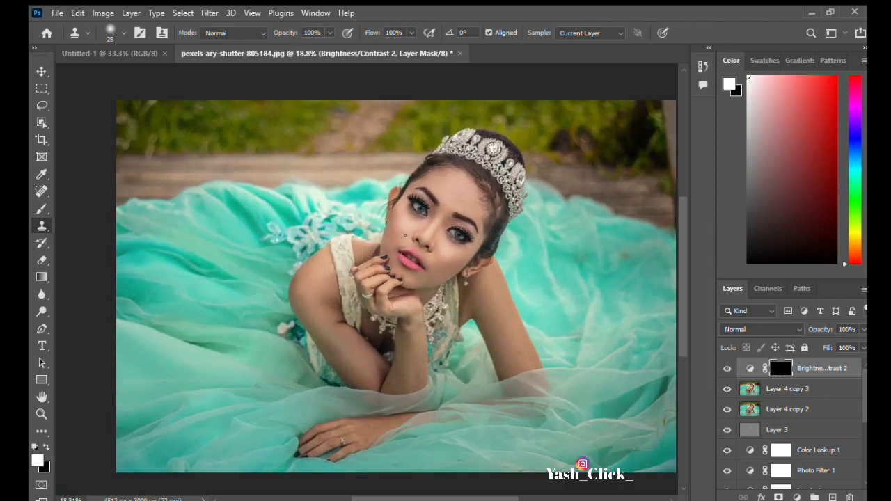
Step: Paint one white dab over the woman on the Brightness/Contrast mask with a soft 3800 px brush
{"action": "key", "text": "b"}
{"action": "key", "text": "bracketright"}
{"action": "key", "text": "bracketright"}
{"action": "key", "text": "bracketright"}
{"action": "key", "text": "bracketright"}
{"action": "key", "text": "bracketright"}
{"action": "key", "text": "bracketright"}
{"action": "key", "text": "bracketright"}
{"action": "key", "text": "bracketright"}
{"action": "key", "text": "bracketright"}
{"action": "key", "text": "bracketright"}
{"action": "key", "text": "bracketright"}
{"action": "key", "text": "bracketright"}
{"action": "key", "text": "bracketright"}
{"action": "key", "text": "bracketright"}
{"action": "key", "text": "bracketright"}
{"action": "key", "text": "bracketright"}
{"action": "key", "text": "bracketright"}
{"action": "key", "text": "bracketright"}
{"action": "key", "text": "bracketright"}
{"action": "key", "text": "bracketright"}
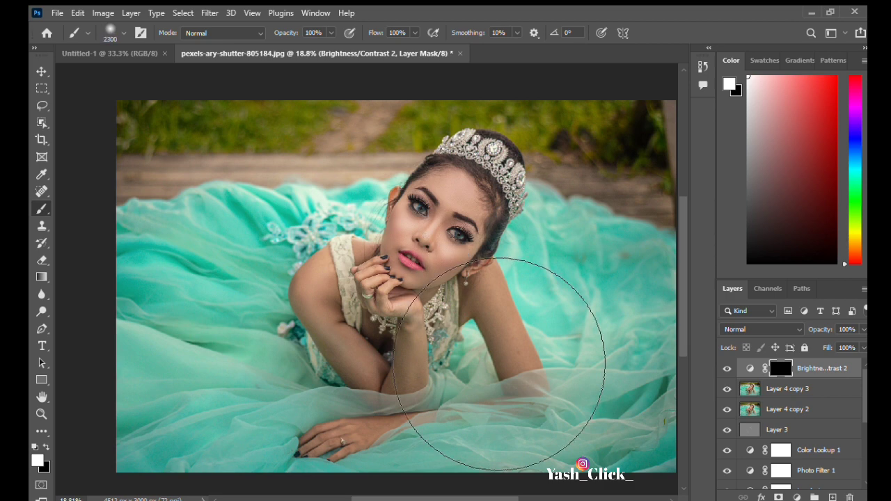
{"action": "left_click", "coordinate": [414, 282]}
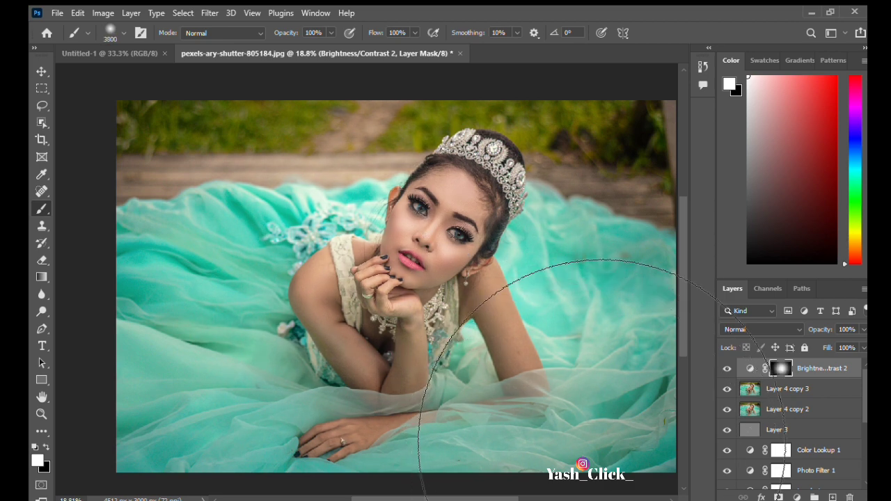
Step: Set both the opacity and the fill of the new Brightness/Contrast layer to 80%
{"action": "scroll", "coordinate": [421, 264], "scroll_direction": "down", "scroll_amount": 2}
{"action": "left_click_drag", "start_coordinate": [856, 330], "coordinate": [626, 336]}
{"action": "type", "text": "80"}
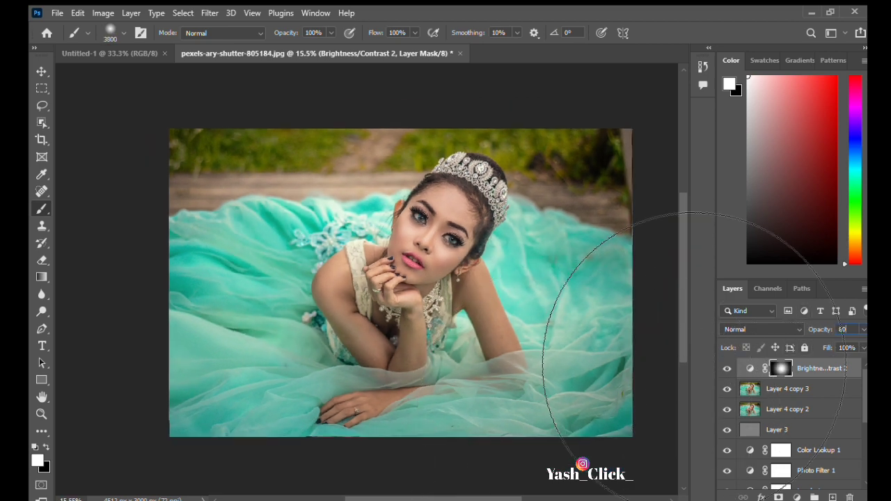
{"action": "key", "text": "Tab"}
{"action": "type", "text": "80"}
{"action": "key", "text": "Return"}
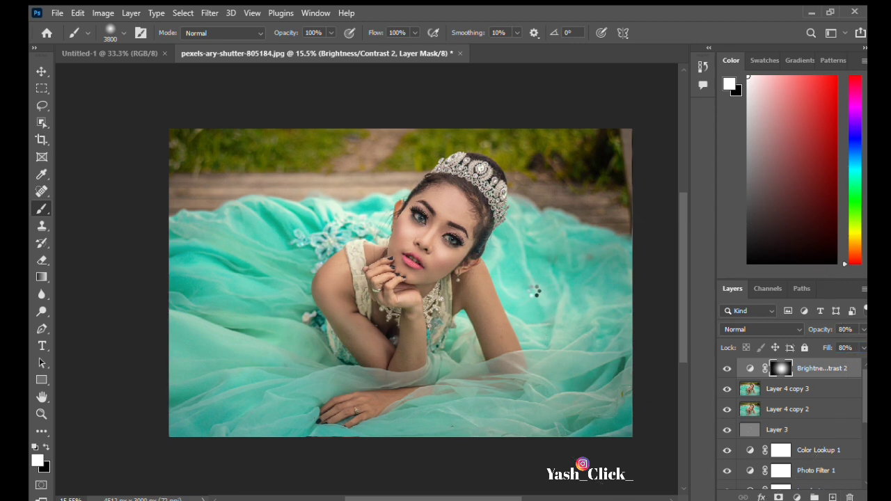
Step: Compare the retouched portrait with the original by isolating the Background layer and restoring all layers, twice
{"action": "scroll", "coordinate": [536, 293], "scroll_direction": "down", "scroll_amount": 2}
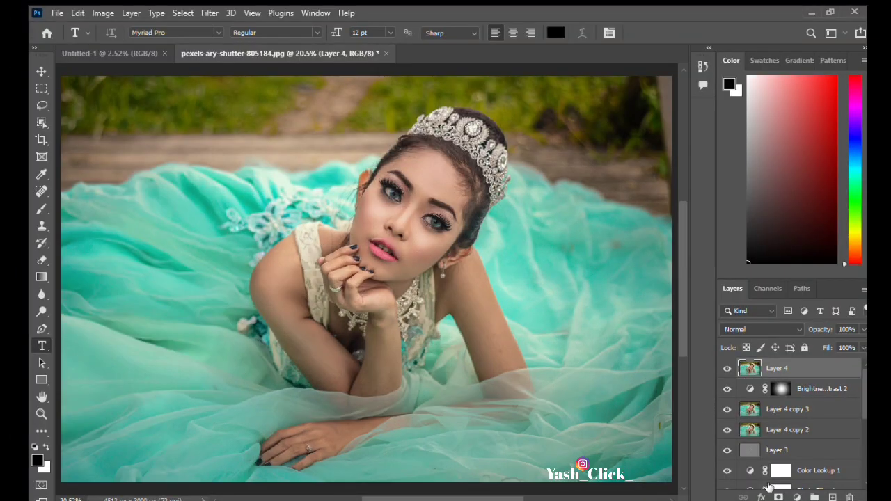
{"action": "scroll", "coordinate": [768, 486], "scroll_direction": "down", "scroll_amount": 5}
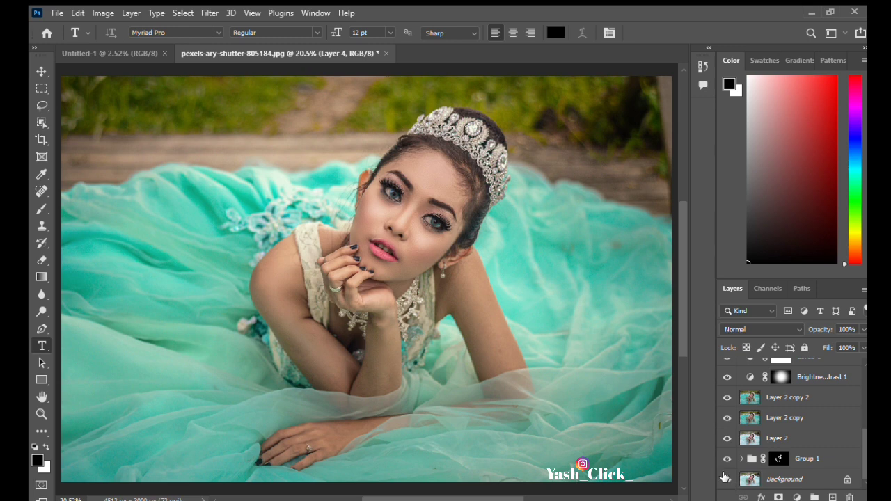
{"action": "left_click", "coordinate": [726, 479], "text": "alt"}
{"action": "left_click", "coordinate": [726, 480], "text": "alt"}
{"action": "left_click", "coordinate": [727, 479], "text": "alt"}
{"action": "left_click", "coordinate": [726, 480], "text": "alt"}
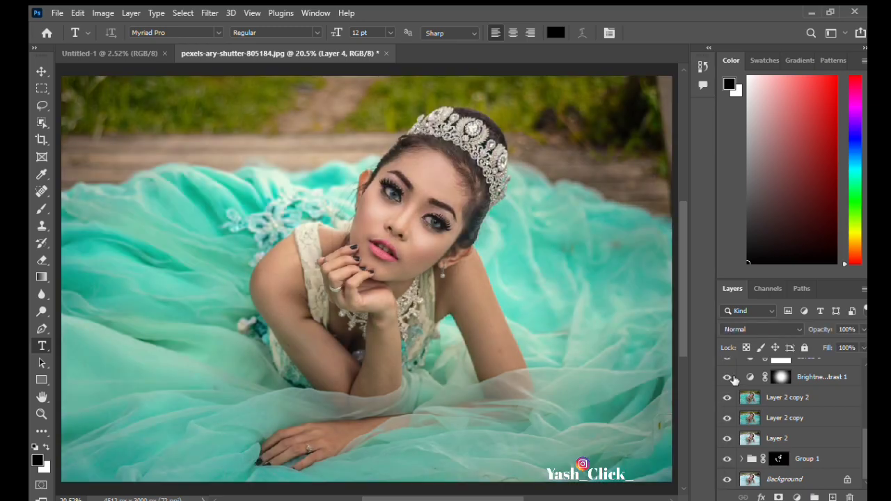